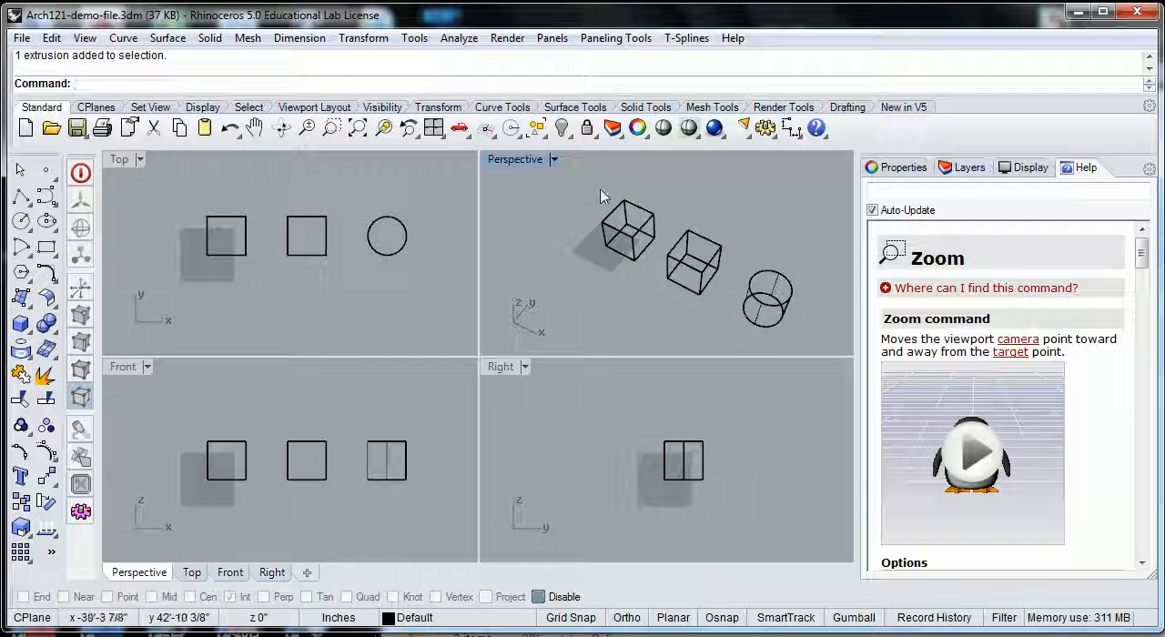
# Step: Preview the Perspective viewport in the Shaded, Rendered, X-Ray and Technical display modes
pyautogui.click(554, 160)
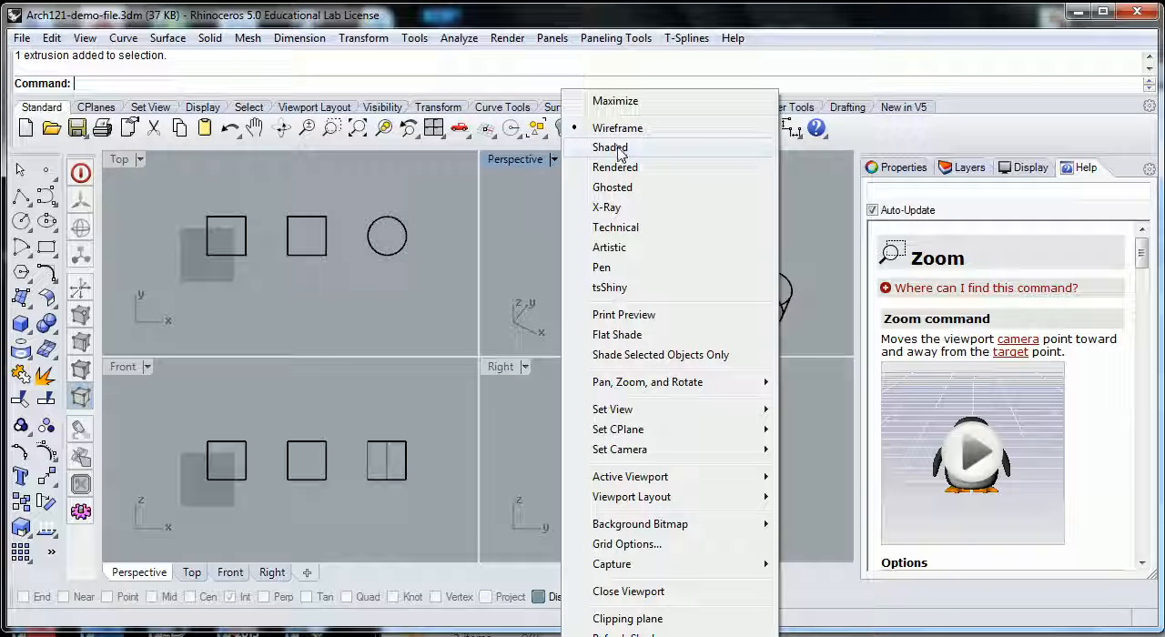
pyautogui.click(619, 151)
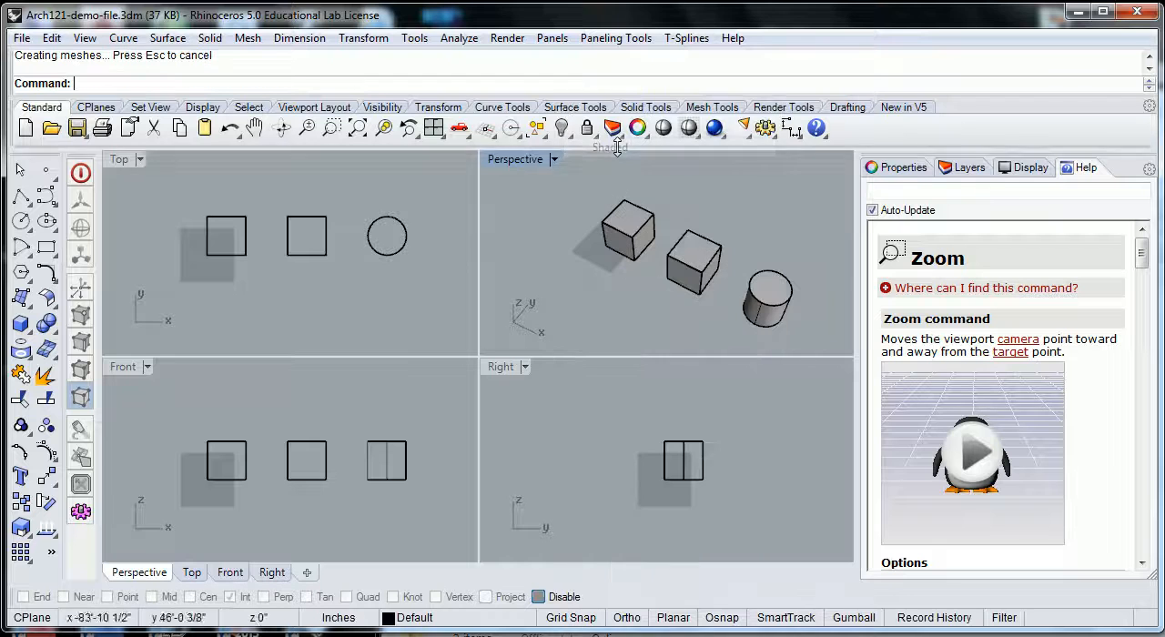
pyautogui.click(554, 159)
pyautogui.click(637, 166)
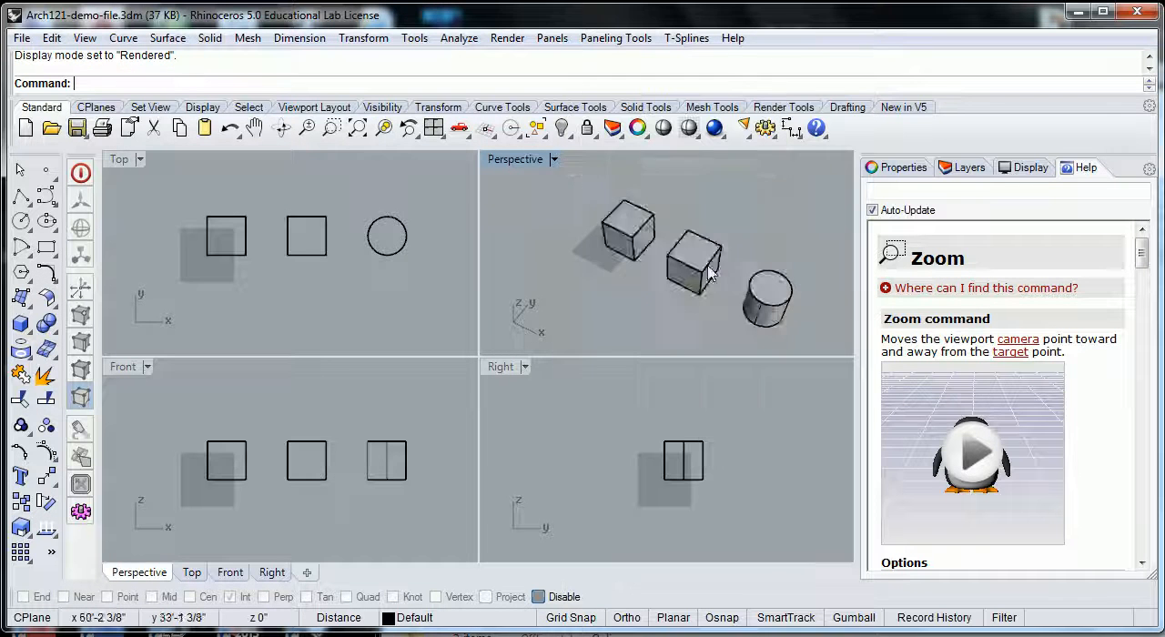
pyautogui.click(553, 160)
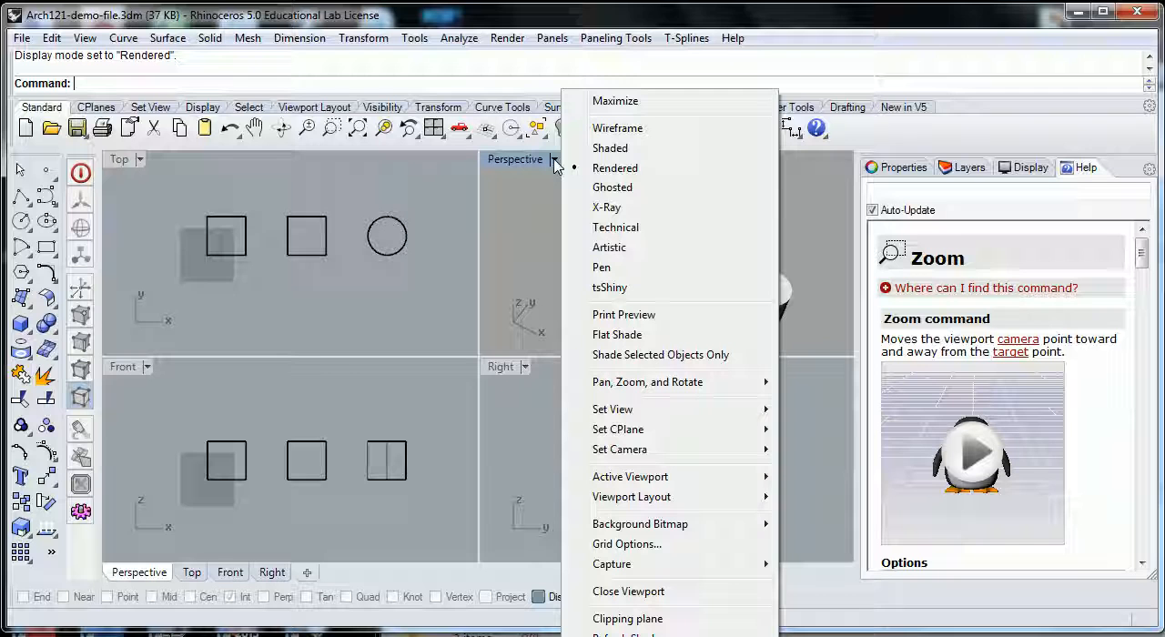
pyautogui.click(607, 207)
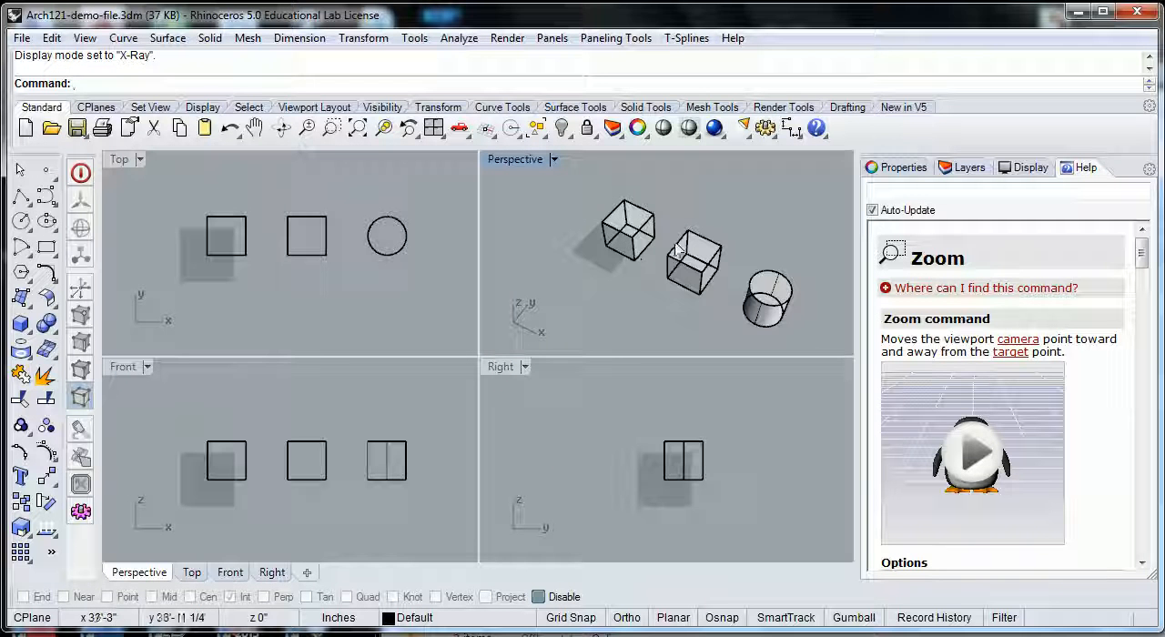
pyautogui.click(555, 160)
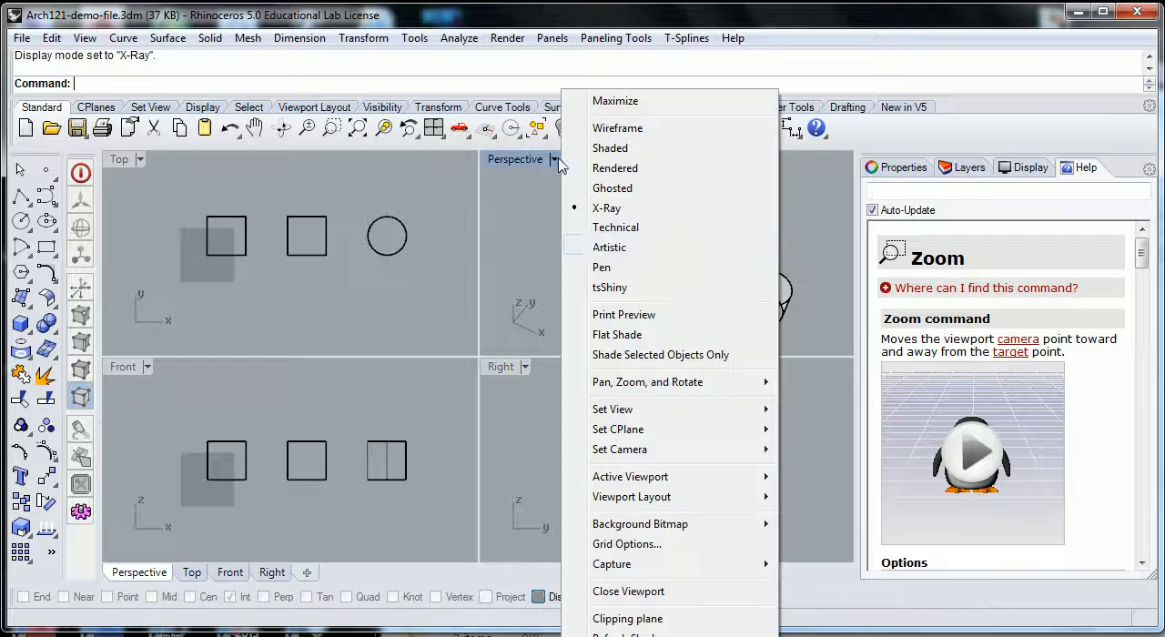
pyautogui.click(596, 227)
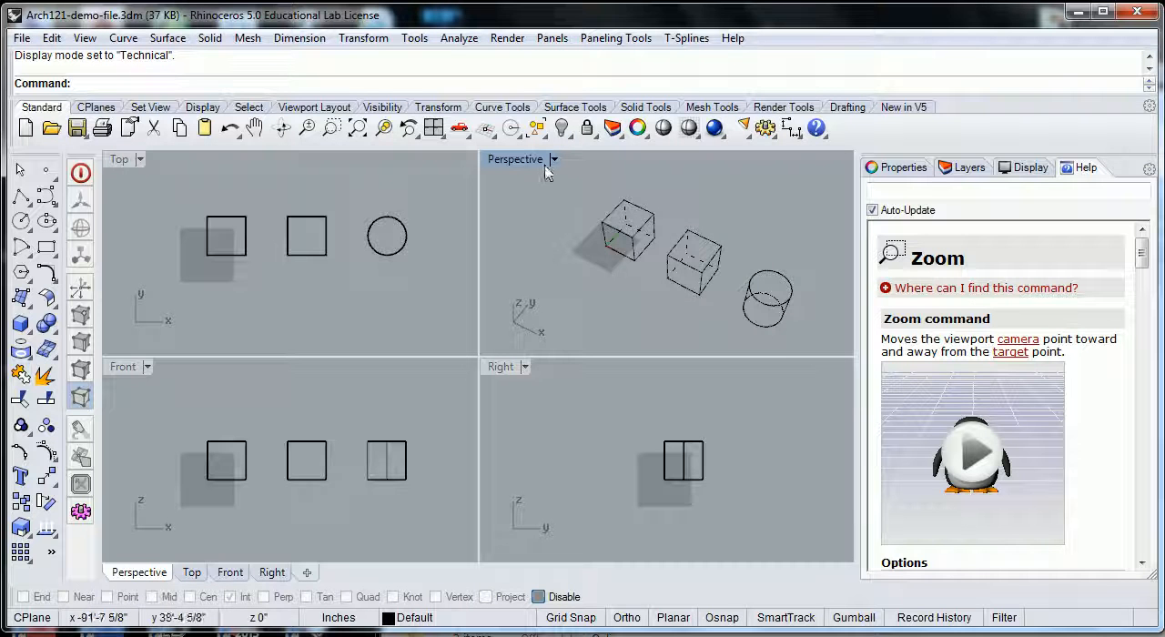
# Step: Set the Perspective viewport to the Shaded display mode and view the solids from a slightly different angle
pyautogui.click(553, 160)
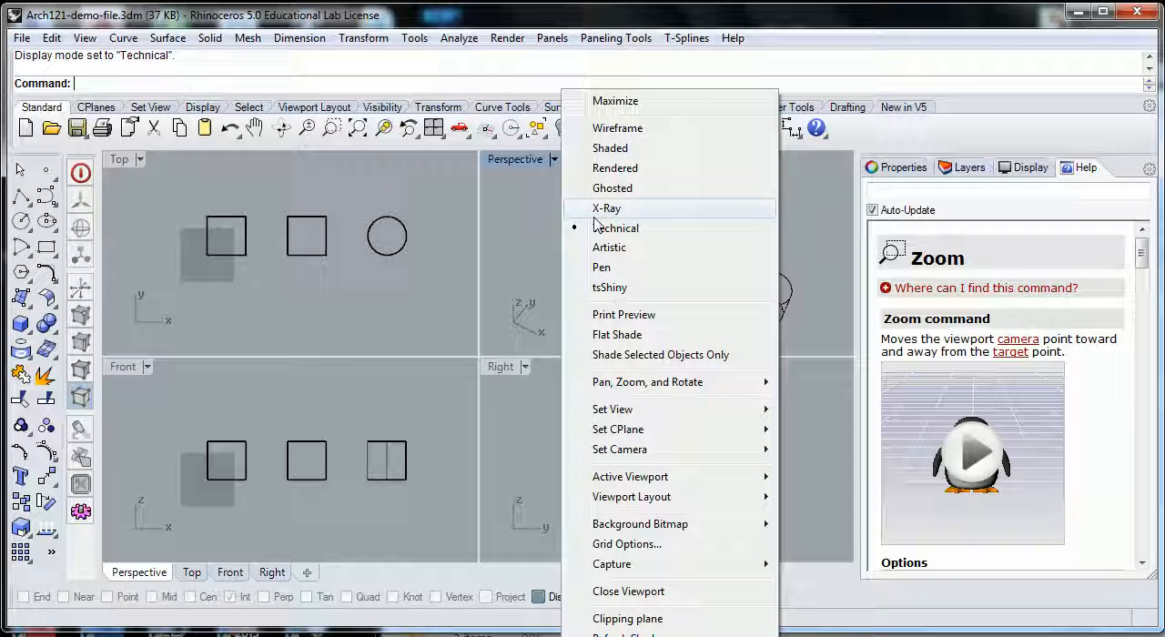
pyautogui.click(616, 155)
pyautogui.moveTo(674, 329); pyautogui.dragTo(651, 273, button='right')
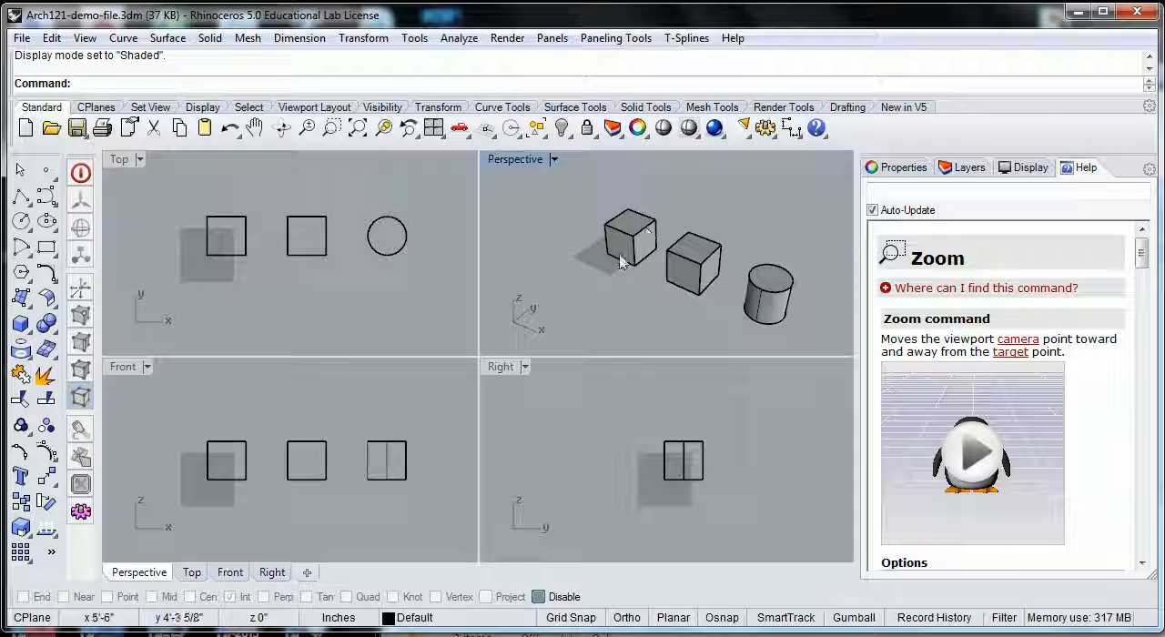
pyautogui.keyDown('shift'); pyautogui.moveTo(662, 307); pyautogui.dragTo(627, 294, button='right'); pyautogui.keyUp('shift')
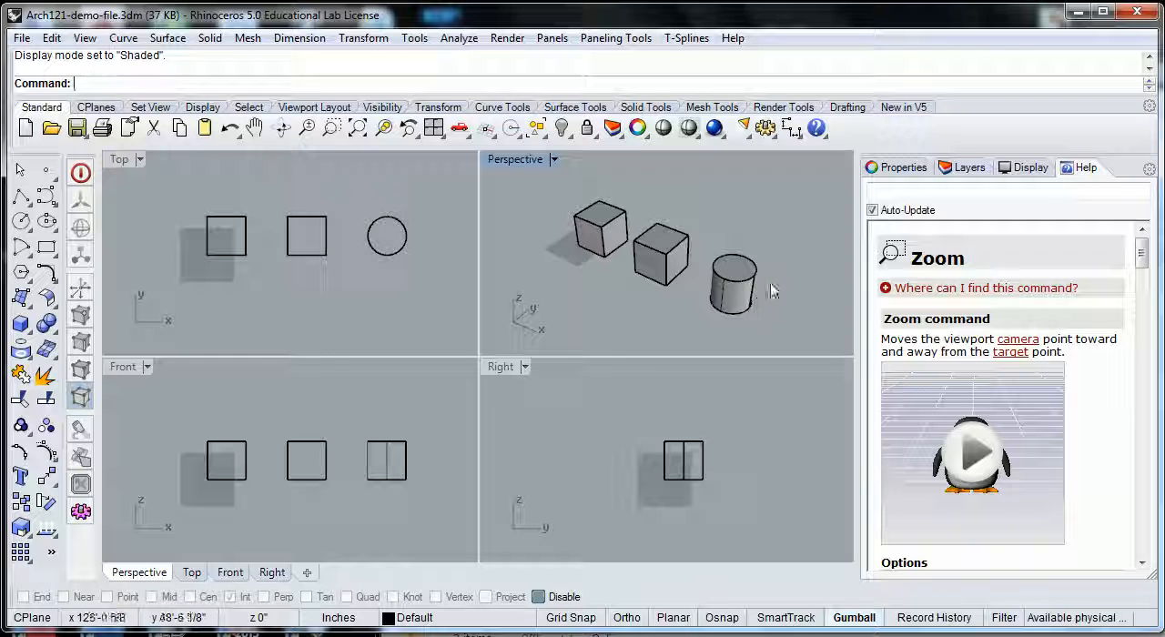
# Step: Select the box nearest the origin to examine its gumball handles from different angles, and clear the selection
pyautogui.click(607, 226)
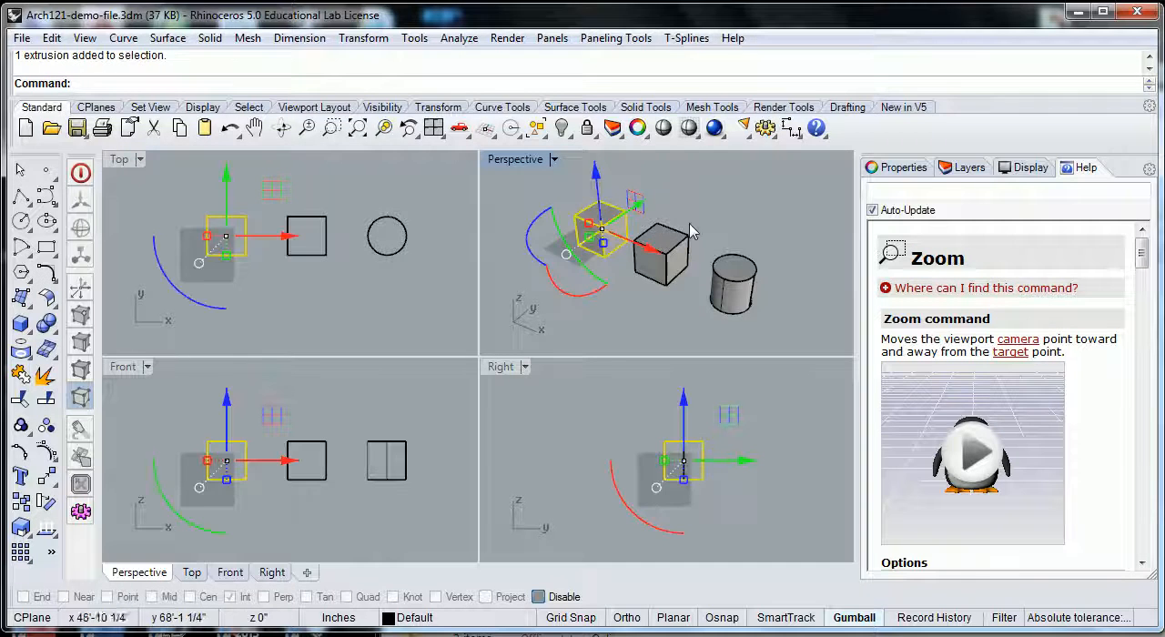
pyautogui.moveTo(634, 208); pyautogui.dragTo(622, 234, button='right')
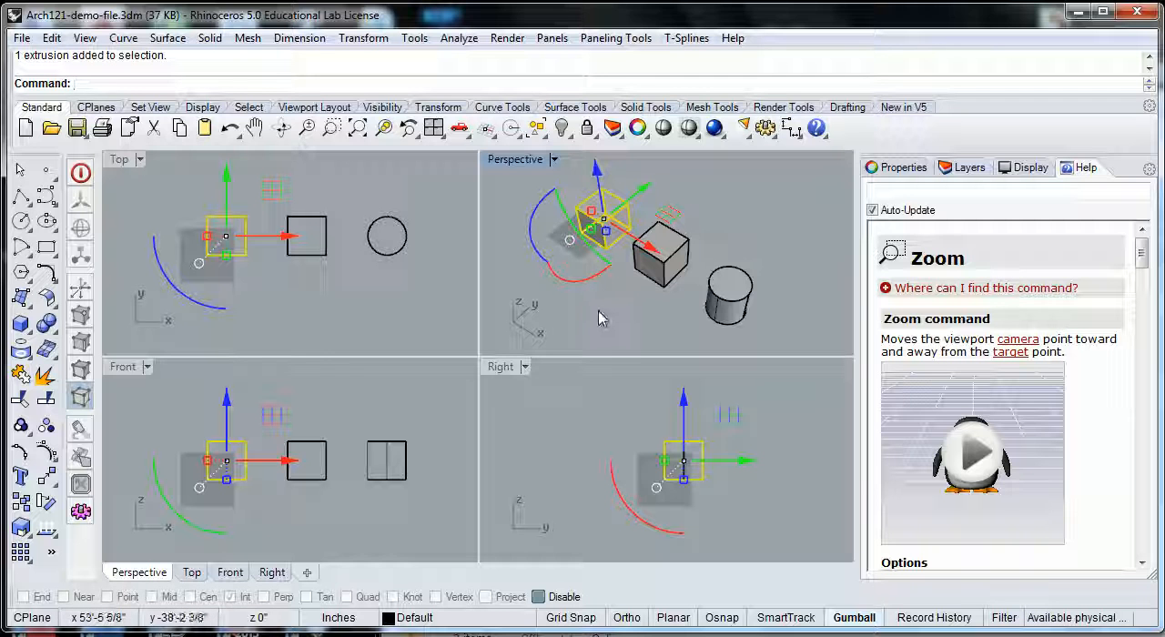
pyautogui.moveTo(597, 314)
pyautogui.mouseDown(button='right')
pyautogui.moveTo(621, 302)
pyautogui.moveTo(602, 299)
pyautogui.mouseUp(button='right')
pyautogui.click(687, 203)
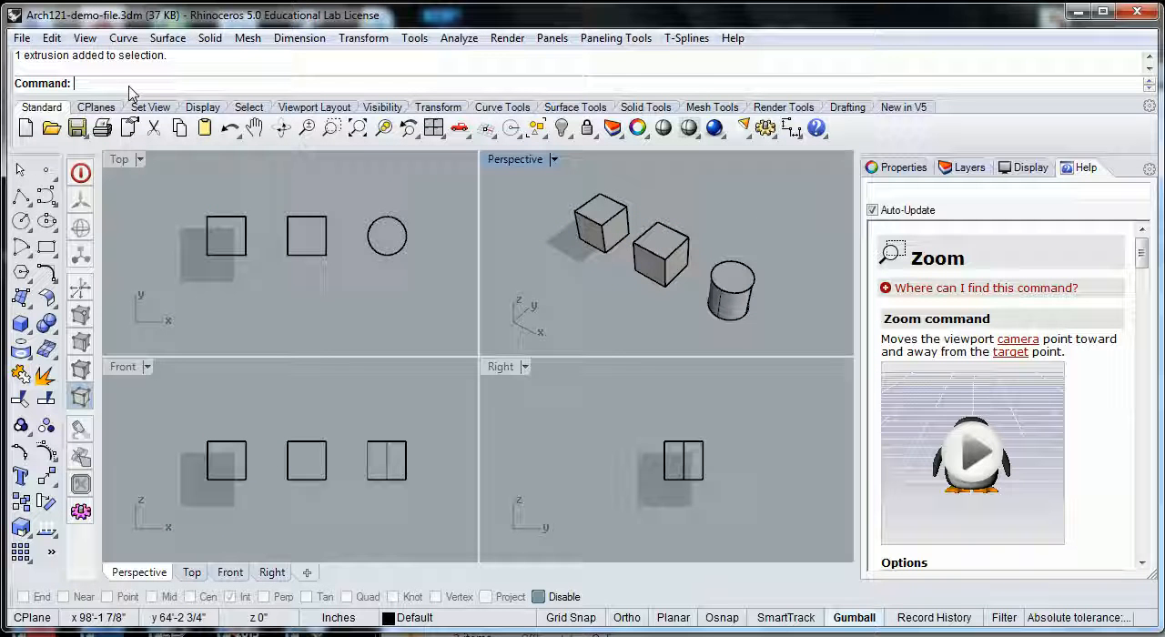
pyautogui.write('Move')
pyautogui.press('Return')
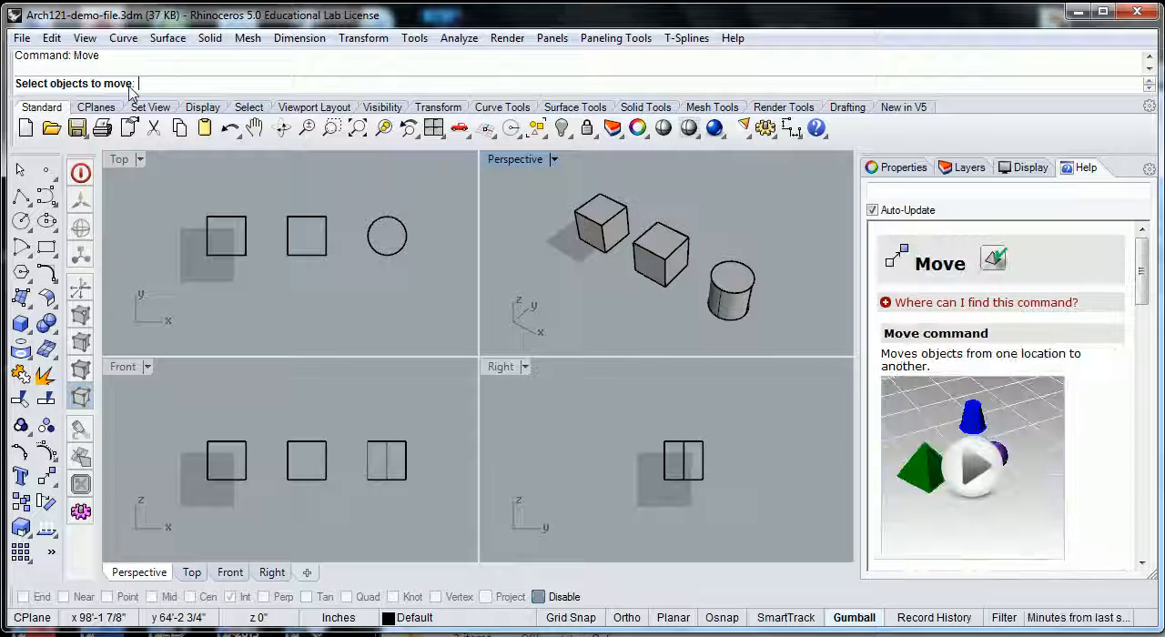
pyautogui.click(600, 223)
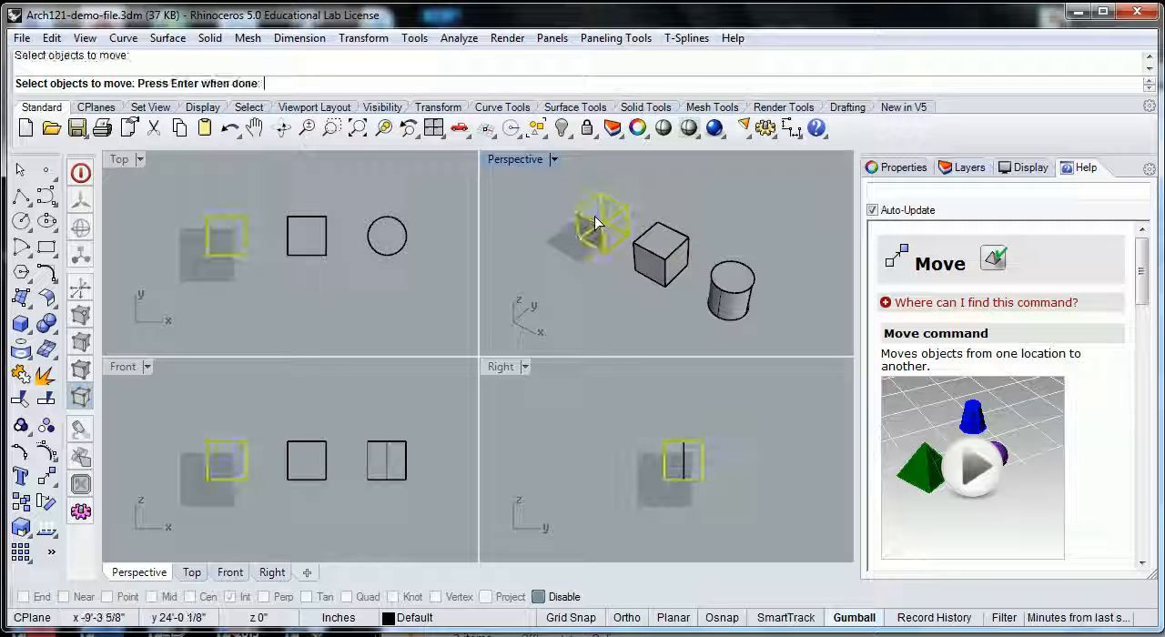
pyautogui.press('Return')
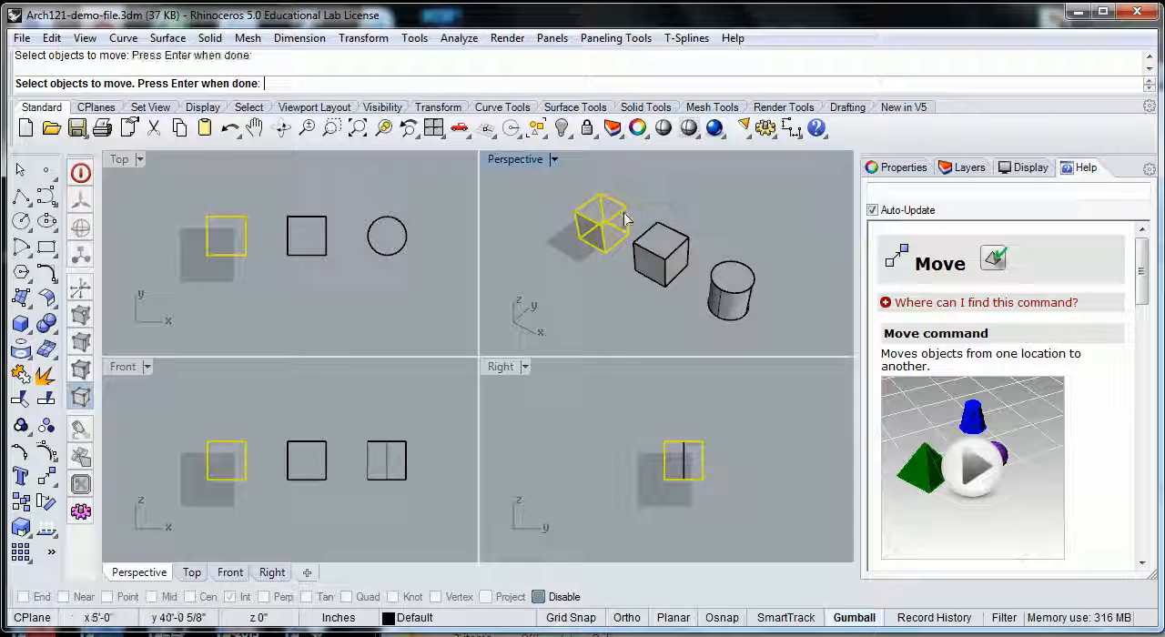
pyautogui.click(632, 201)
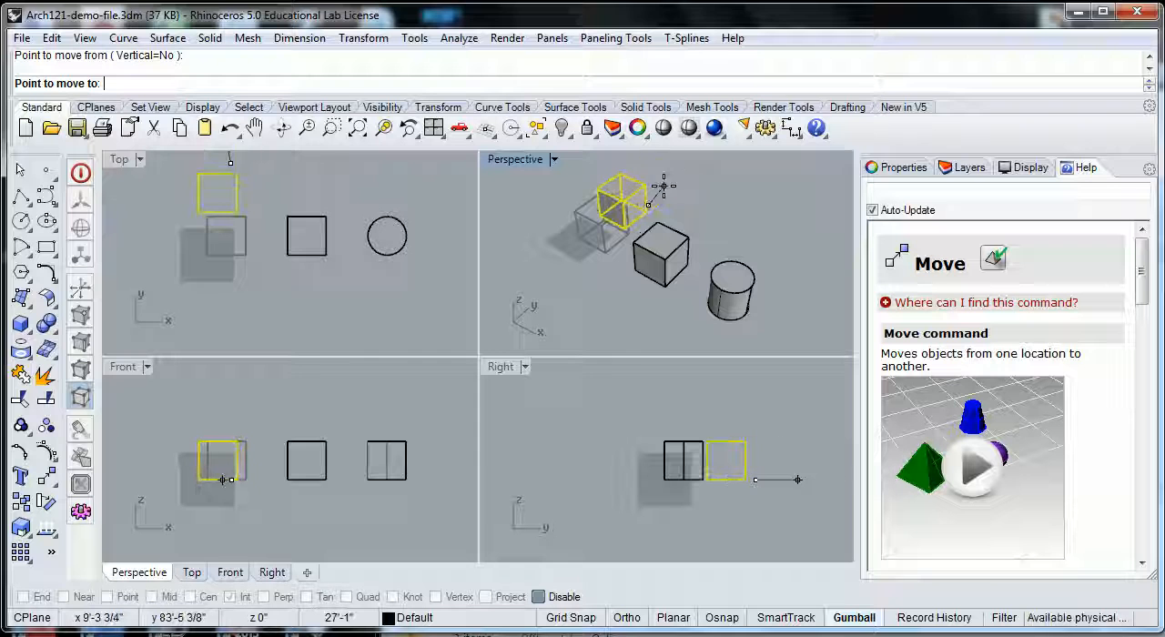
pyautogui.press('Escape')
# Step: Move the box nearest the origin freehand with the gumball, in the positive Y and positive X directions
pyautogui.click(612, 227)
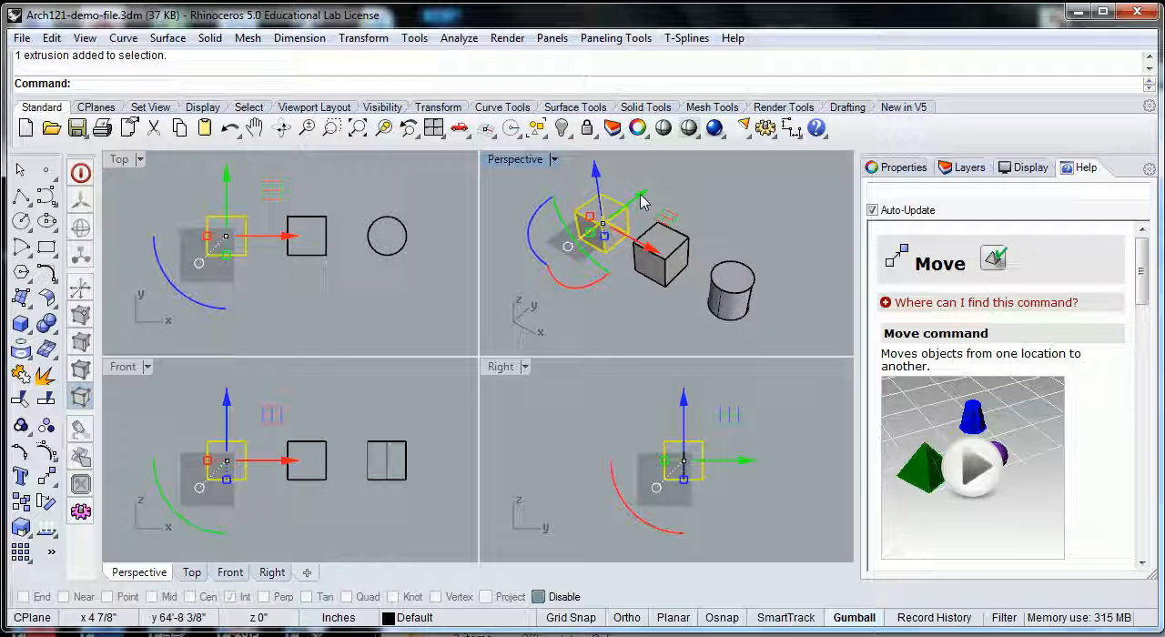
pyautogui.moveTo(641, 196); pyautogui.dragTo(694, 161)
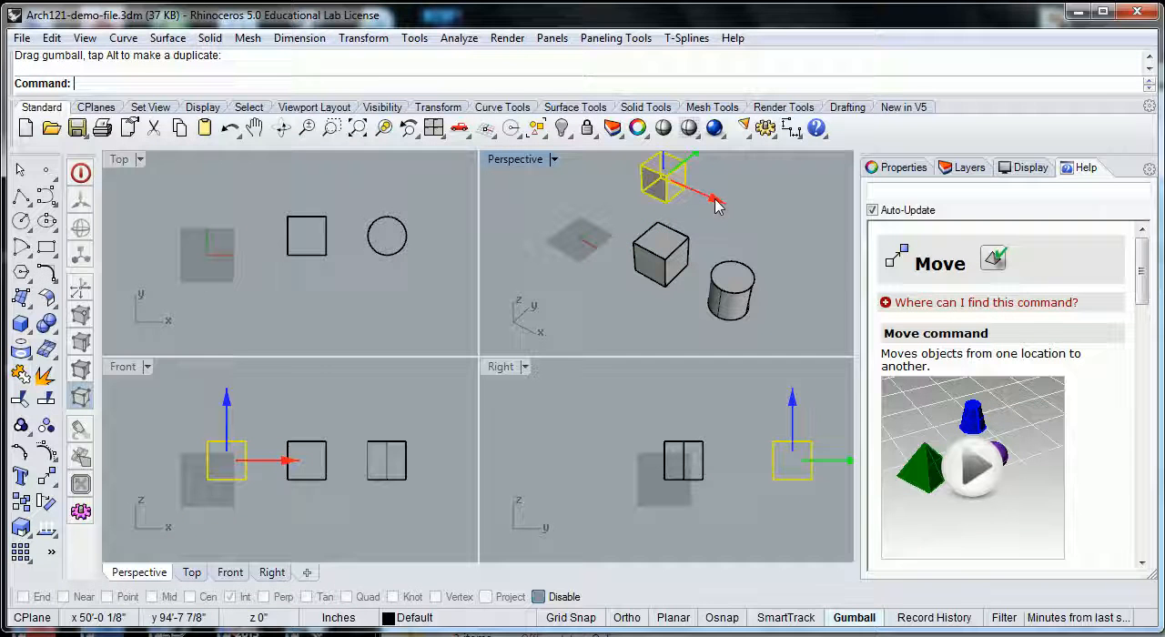
pyautogui.moveTo(715, 208); pyautogui.dragTo(780, 239)
# Step: Reposition the selected box freehand with the gumball, raising it in Z, bringing it back in negative X and adjusting it along Y
pyautogui.scroll(-2, 778, 272)
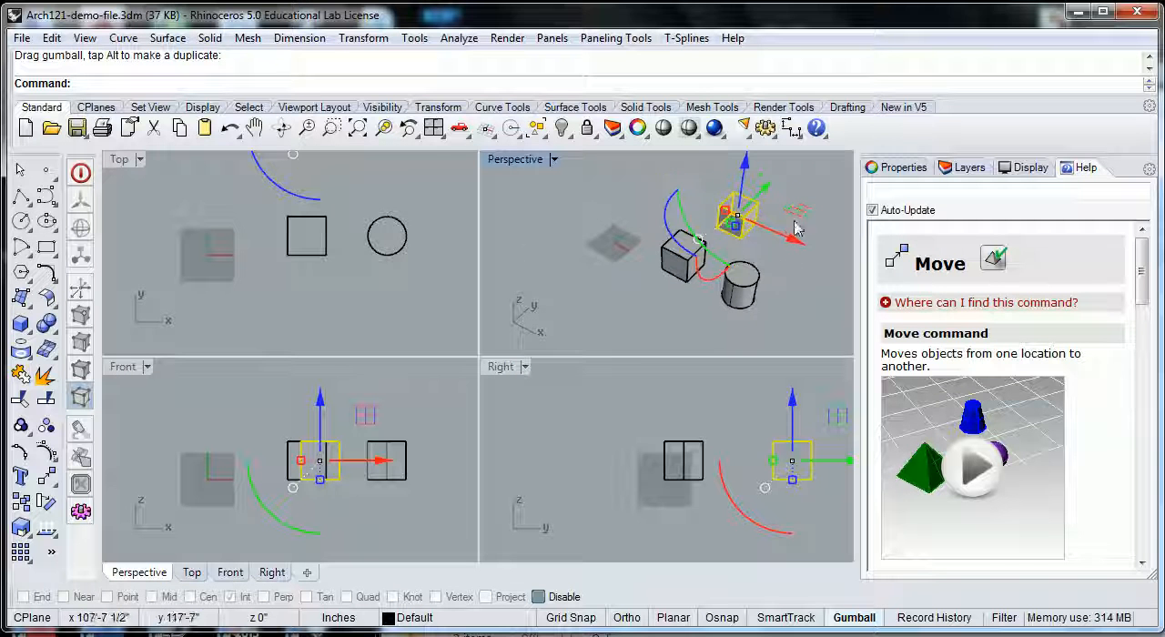
pyautogui.keyDown('shift'); pyautogui.moveTo(808, 208); pyautogui.dragTo(776, 239, button='right'); pyautogui.keyUp('shift')
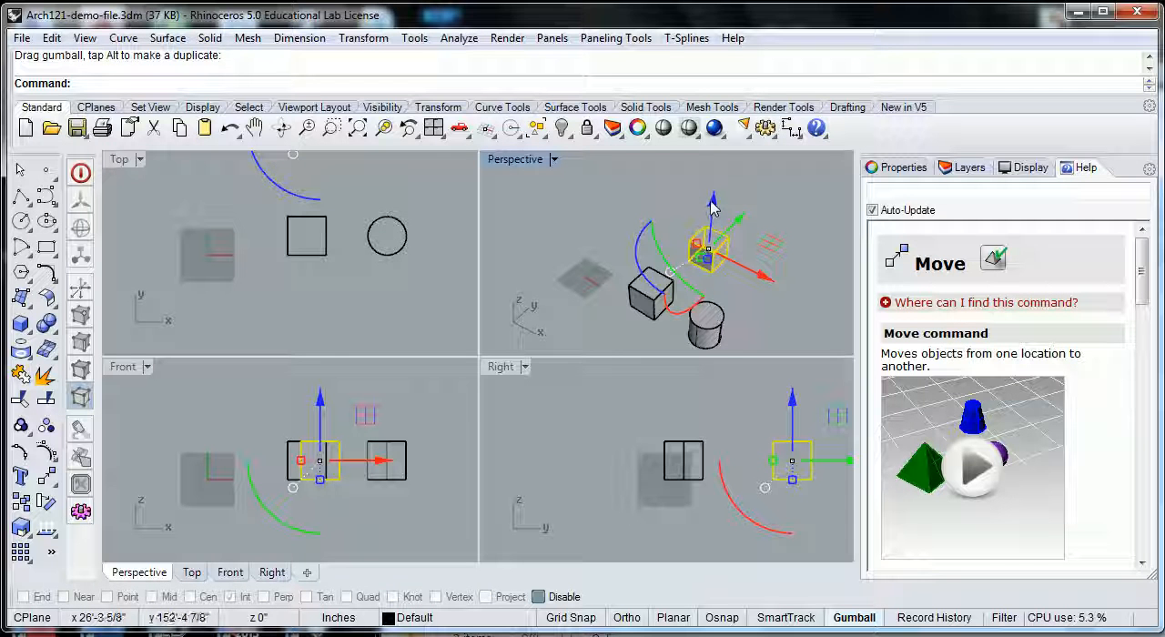
pyautogui.moveTo(712, 209); pyautogui.dragTo(747, 202)
pyautogui.moveTo(768, 254); pyautogui.dragTo(678, 193)
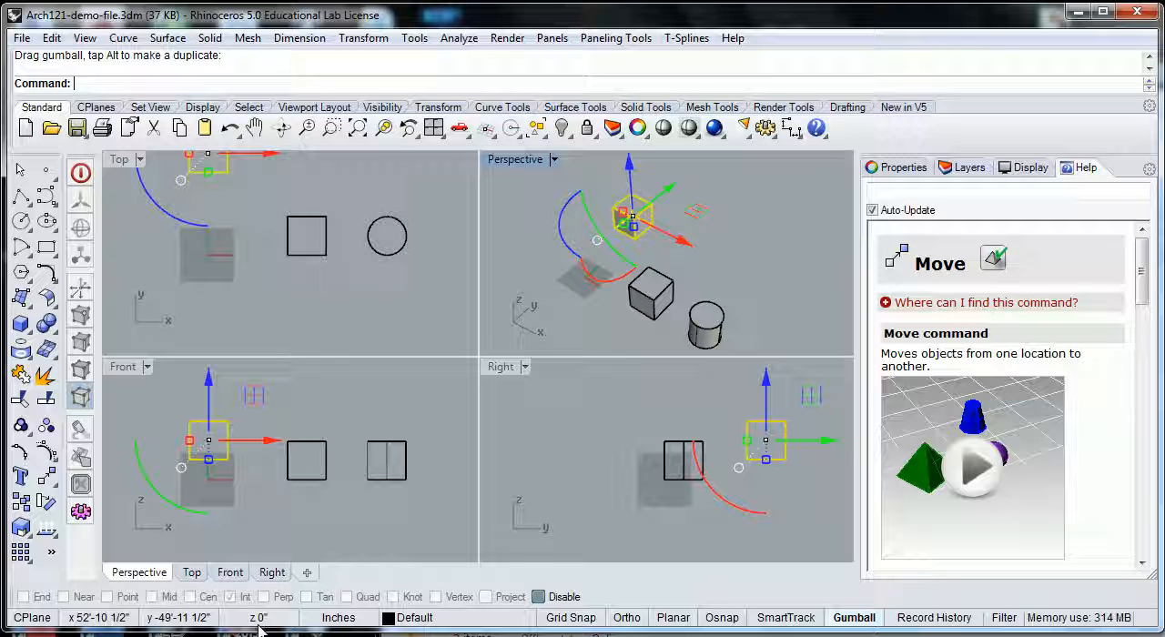
pyautogui.moveTo(671, 187); pyautogui.dragTo(682, 191)
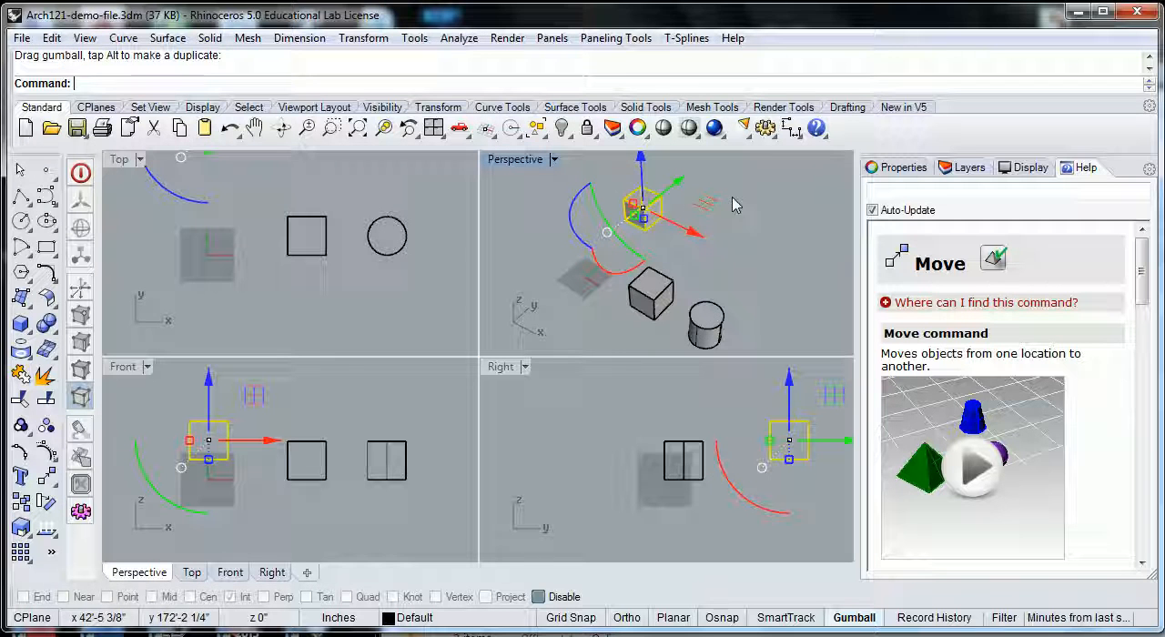
# Step: Move the selected box exactly 50' along the gumball's Y axis
pyautogui.click(678, 185)
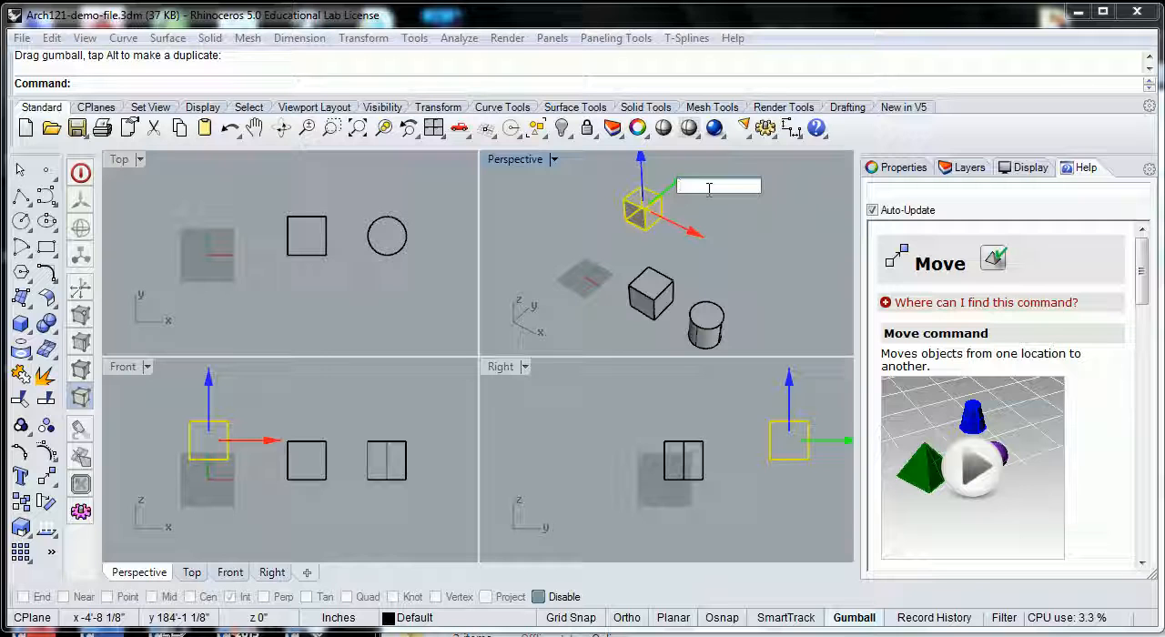
pyautogui.write('50')
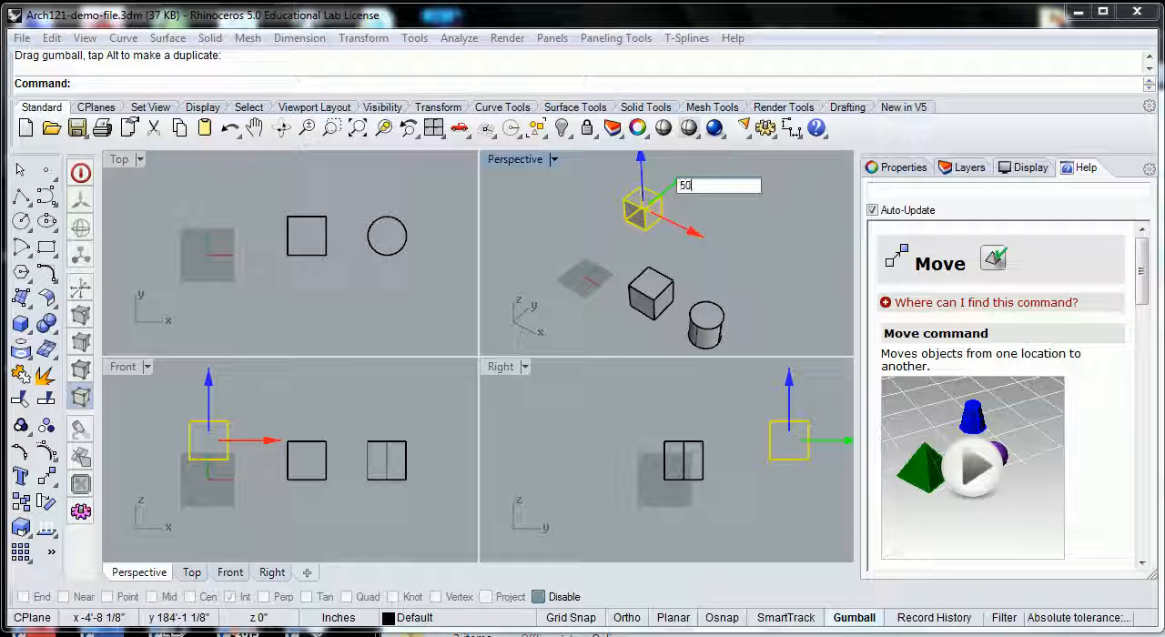
pyautogui.write("'")
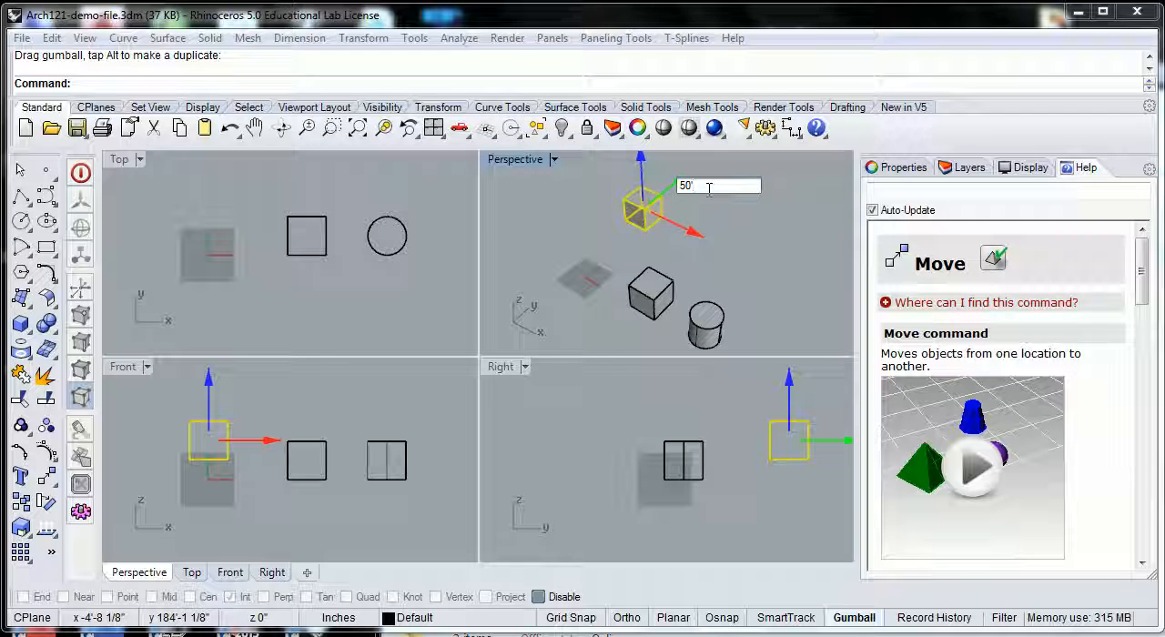
pyautogui.press('Return')
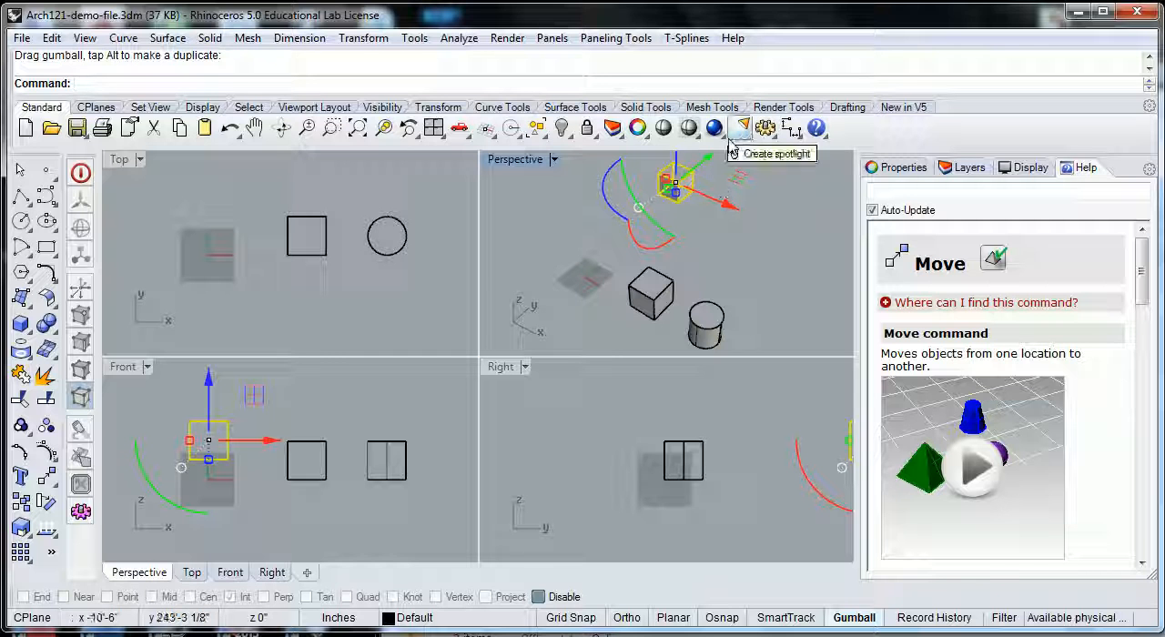
# Step: Move the selected box -100' along the gumball's Y axis
pyautogui.click(708, 160)
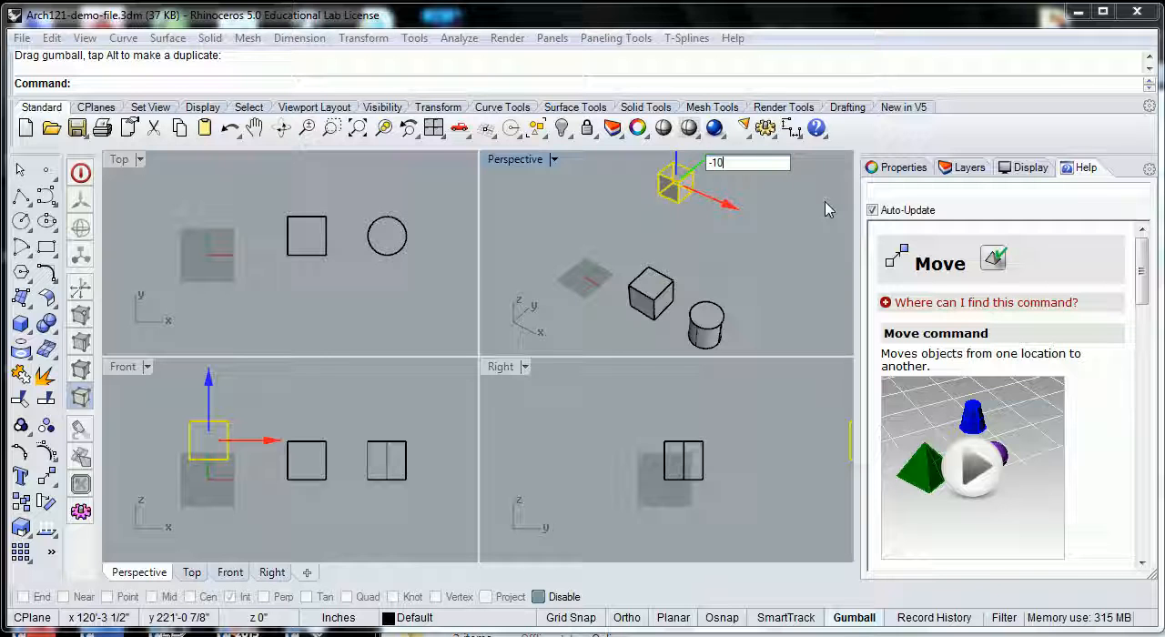
pyautogui.write('0')
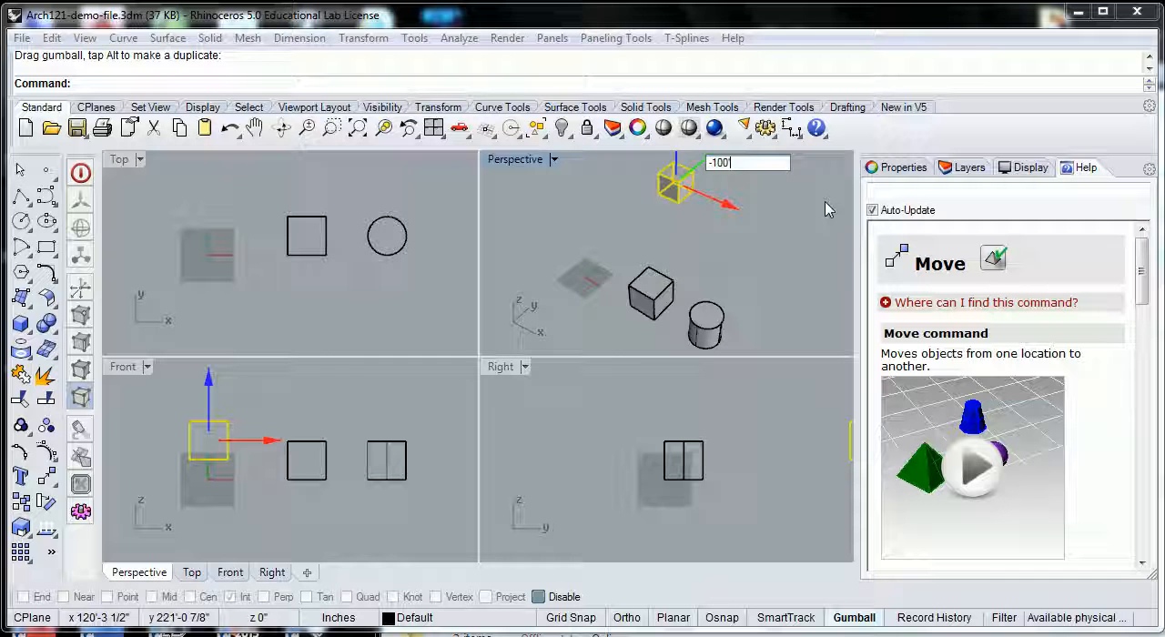
pyautogui.press('Return')
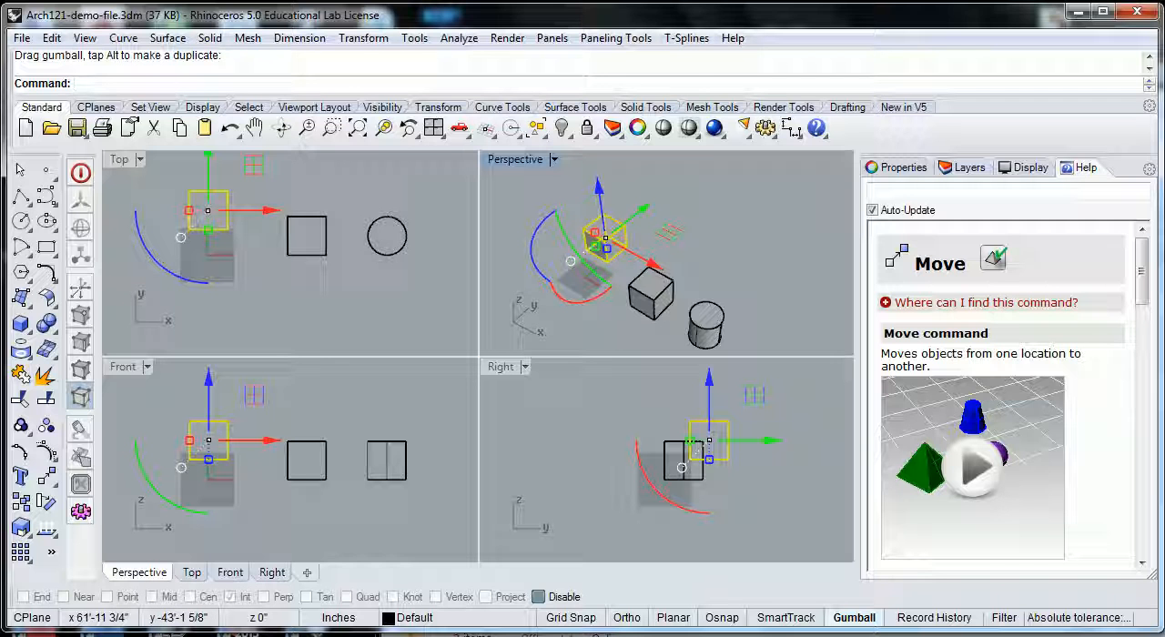
pyautogui.click(655, 267)
pyautogui.click(599, 189)
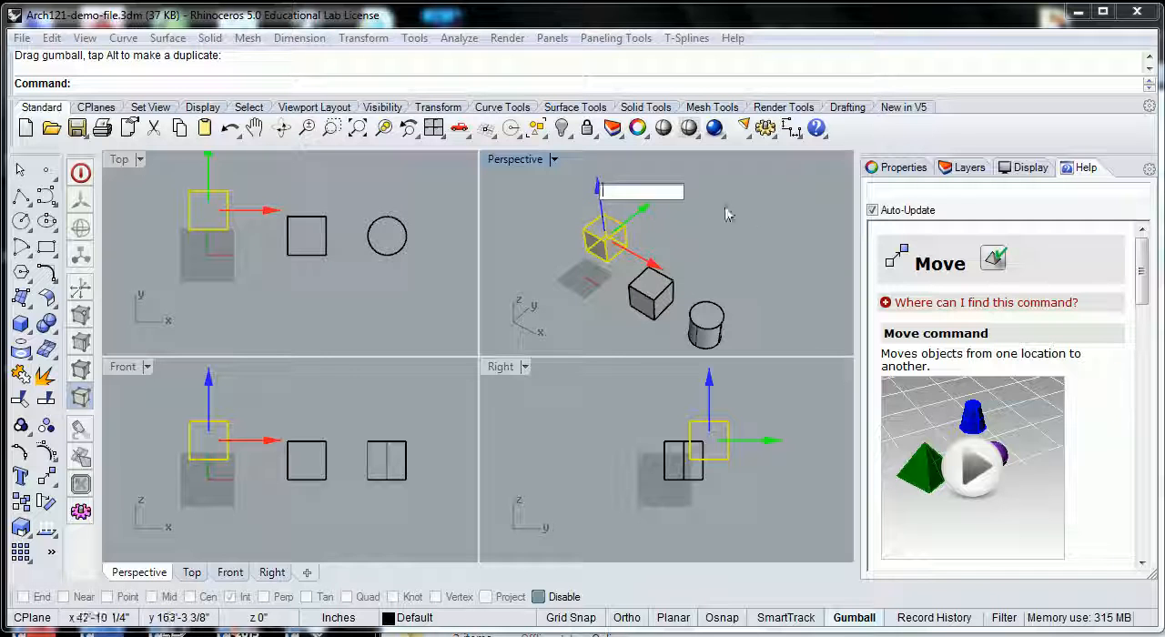
pyautogui.click(703, 247)
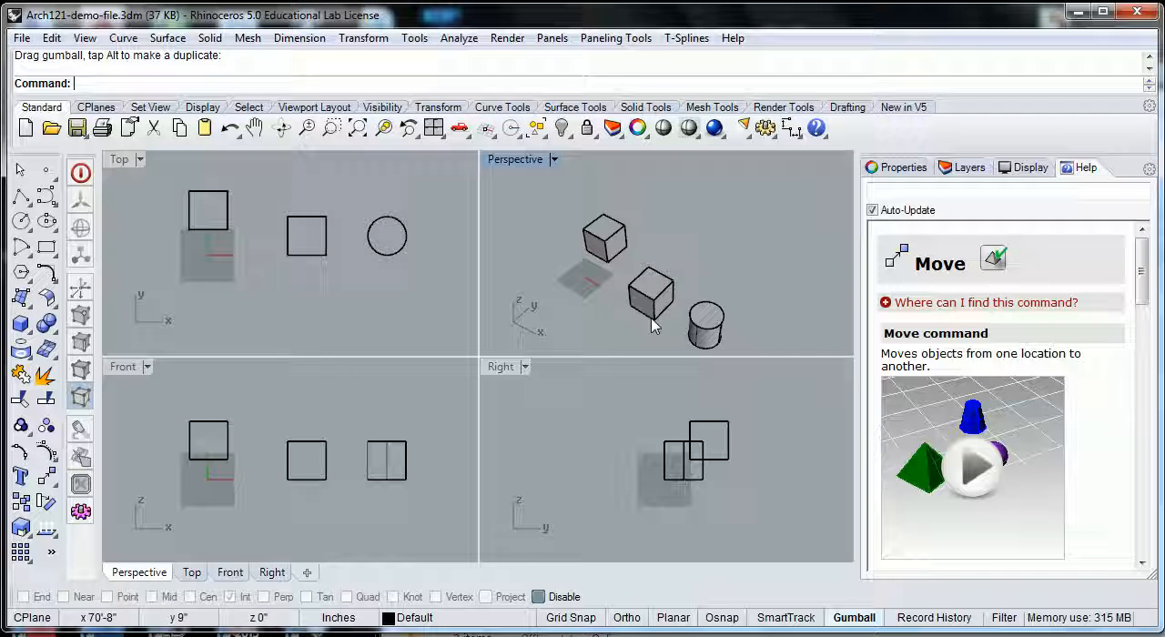
# Step: Rotate the raised box freehand counterclockwise about its vertical Z axis with the gumball
pyautogui.click(615, 239)
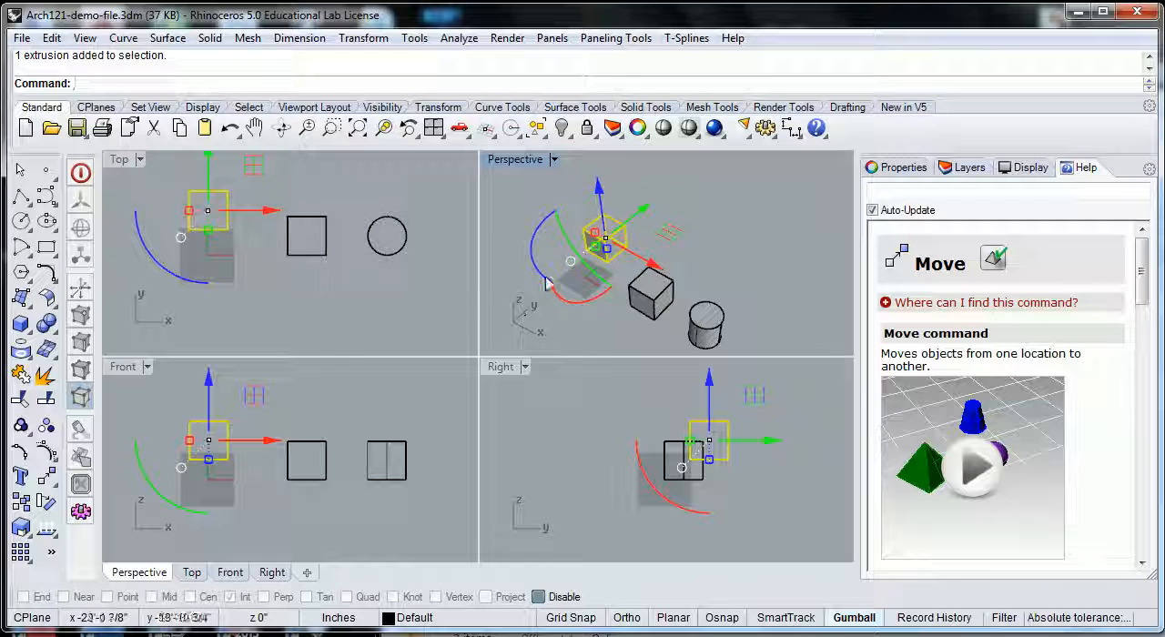
pyautogui.moveTo(537, 278); pyautogui.dragTo(579, 254, button='right')
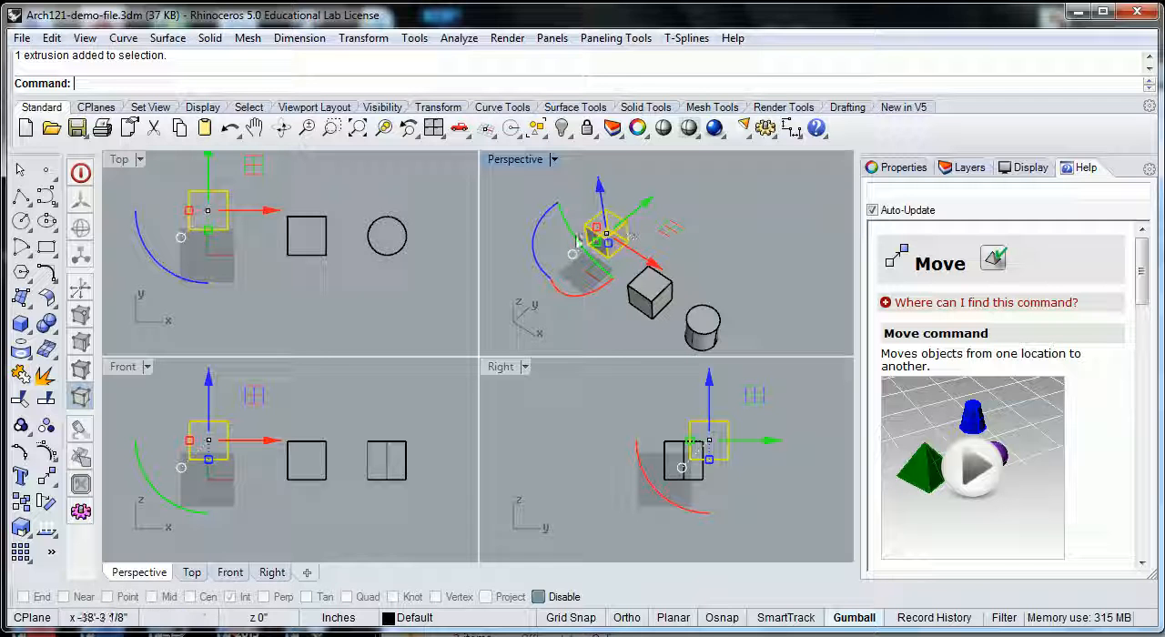
pyautogui.moveTo(538, 224); pyautogui.dragTo(539, 264)
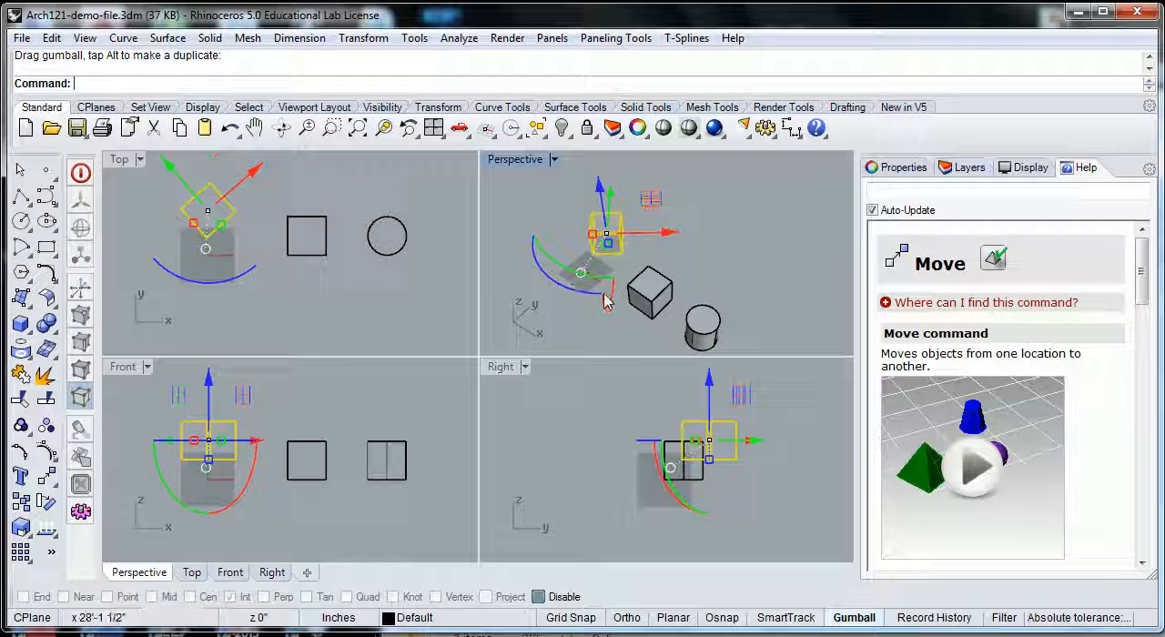
# Step: Tilt the raised box freehand about its gumball X axis
pyautogui.moveTo(604, 293)
pyautogui.mouseDown()
pyautogui.moveTo(610, 303)
pyautogui.moveTo(593, 303)
pyautogui.moveTo(605, 293)
pyautogui.mouseUp()
pyautogui.moveTo(708, 279); pyautogui.dragTo(732, 281, button='right')
pyautogui.moveTo(644, 286); pyautogui.dragTo(724, 282, button='right')
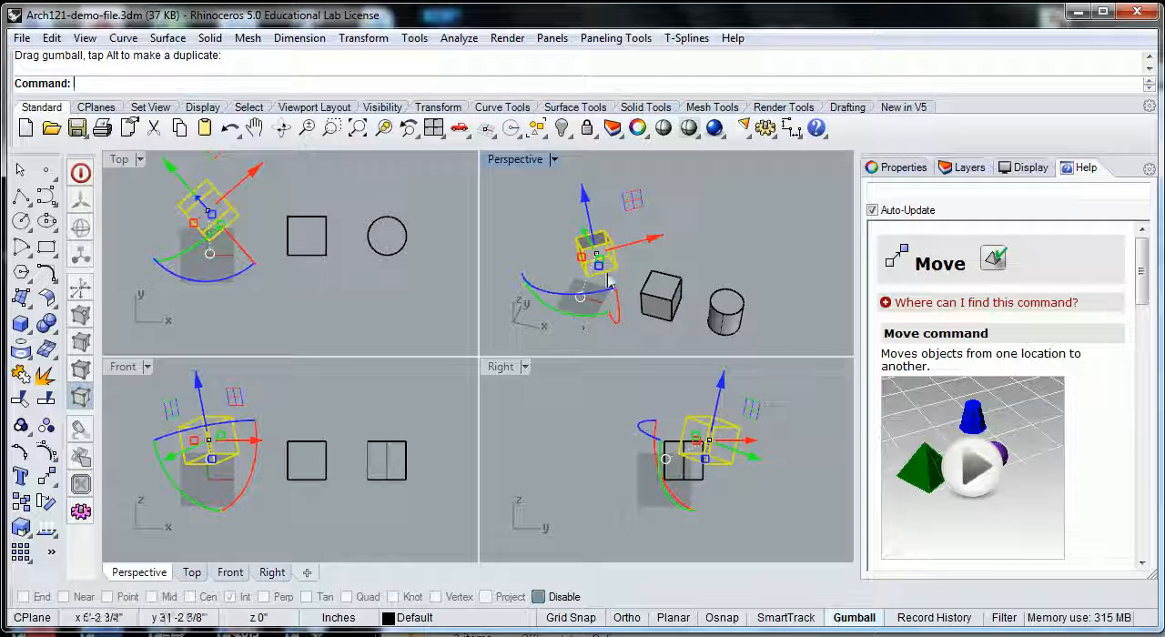
# Step: Tilt the raised box freehand about its gumball Y axis
pyautogui.scroll(-3, 603, 257)
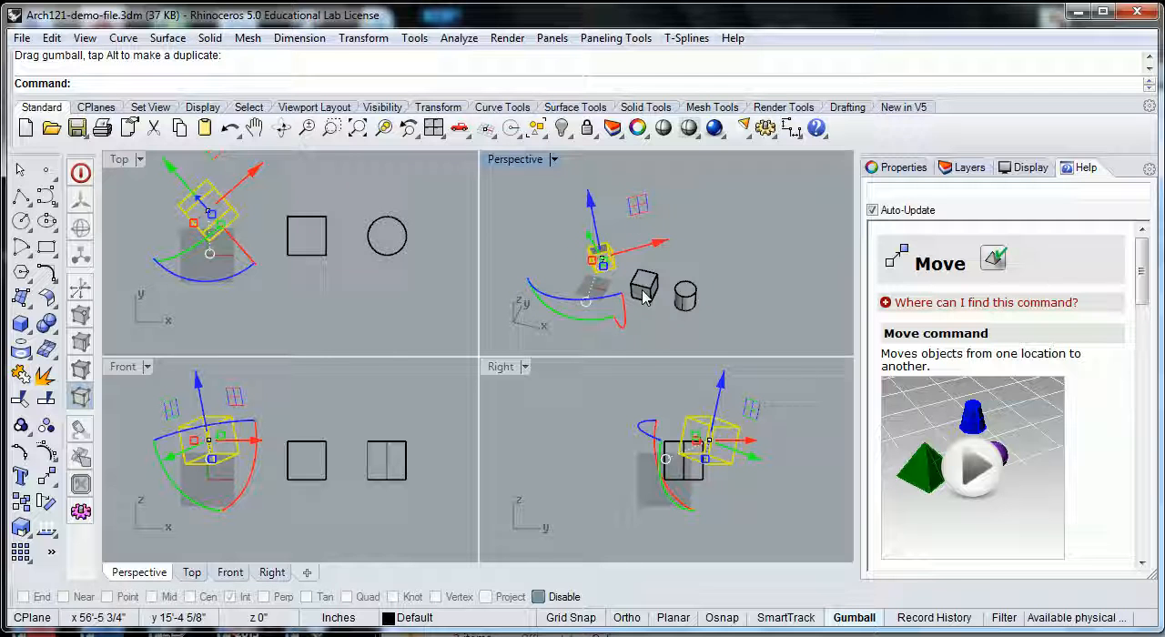
pyautogui.moveTo(662, 311); pyautogui.dragTo(592, 298, button='right')
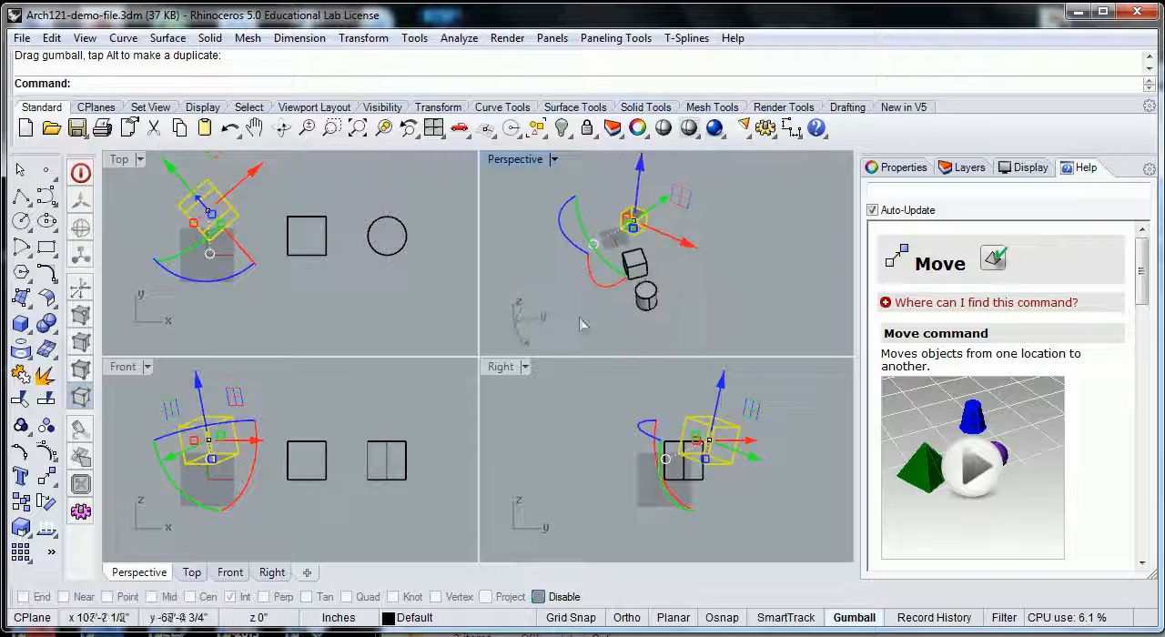
pyautogui.moveTo(593, 280); pyautogui.dragTo(616, 287)
pyautogui.moveTo(650, 298); pyautogui.dragTo(688, 248, button='right')
pyautogui.moveTo(574, 276); pyautogui.dragTo(556, 263)
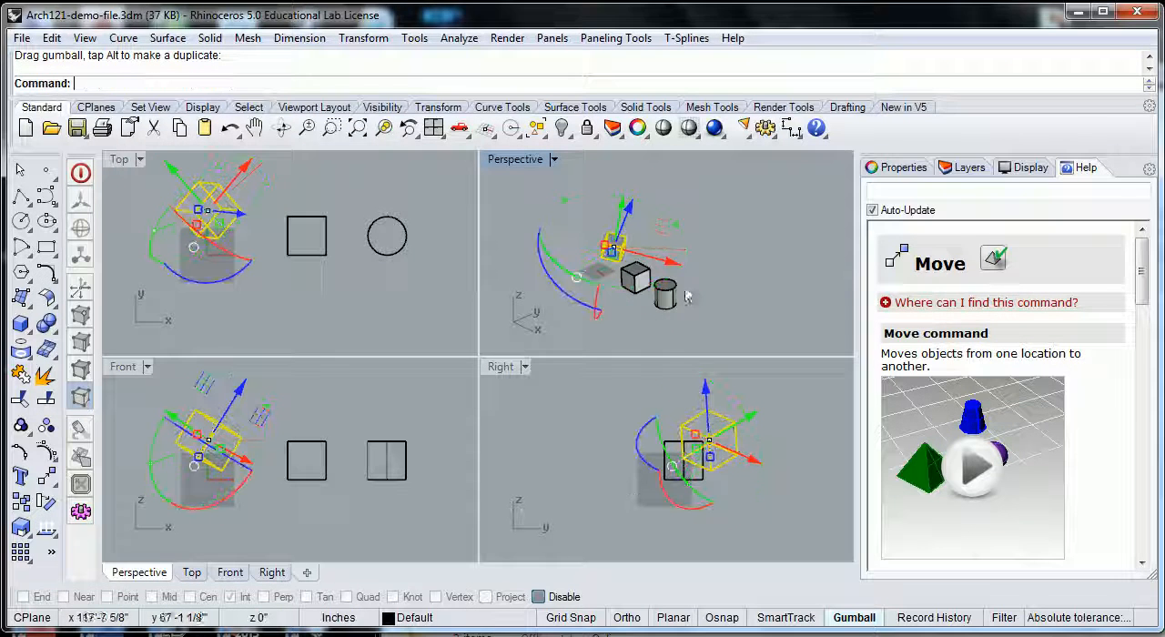
# Step: Rotate the tilted box exactly 30 degrees about the gumball's Z axis, and reverse it with a -30 degree rotation
pyautogui.click(552, 285)
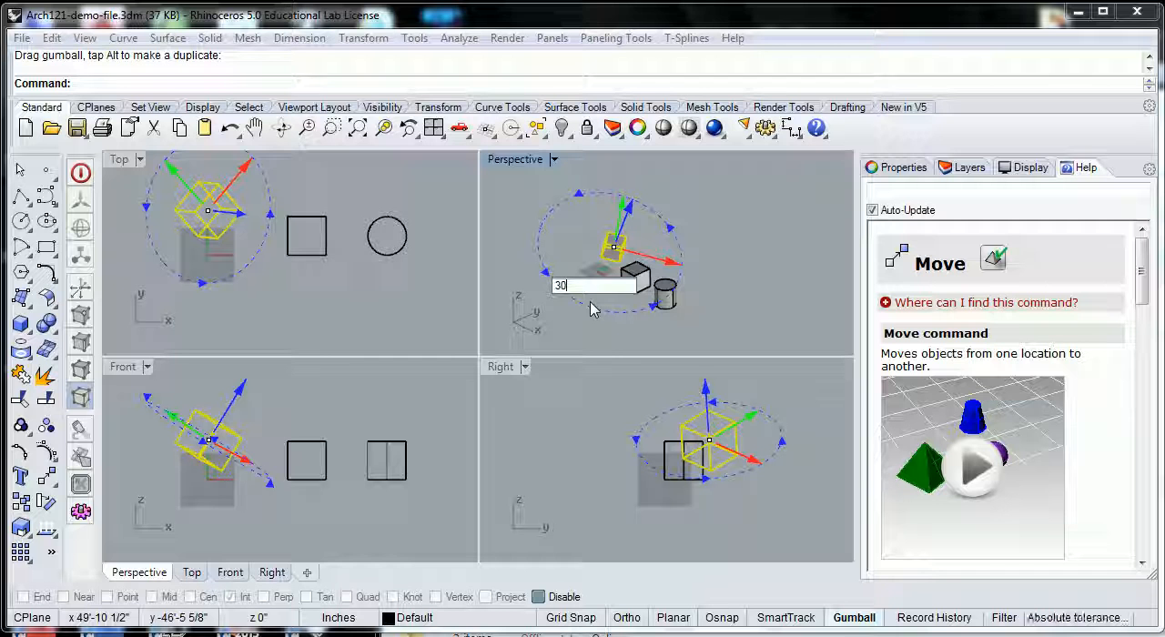
pyautogui.press('Return')
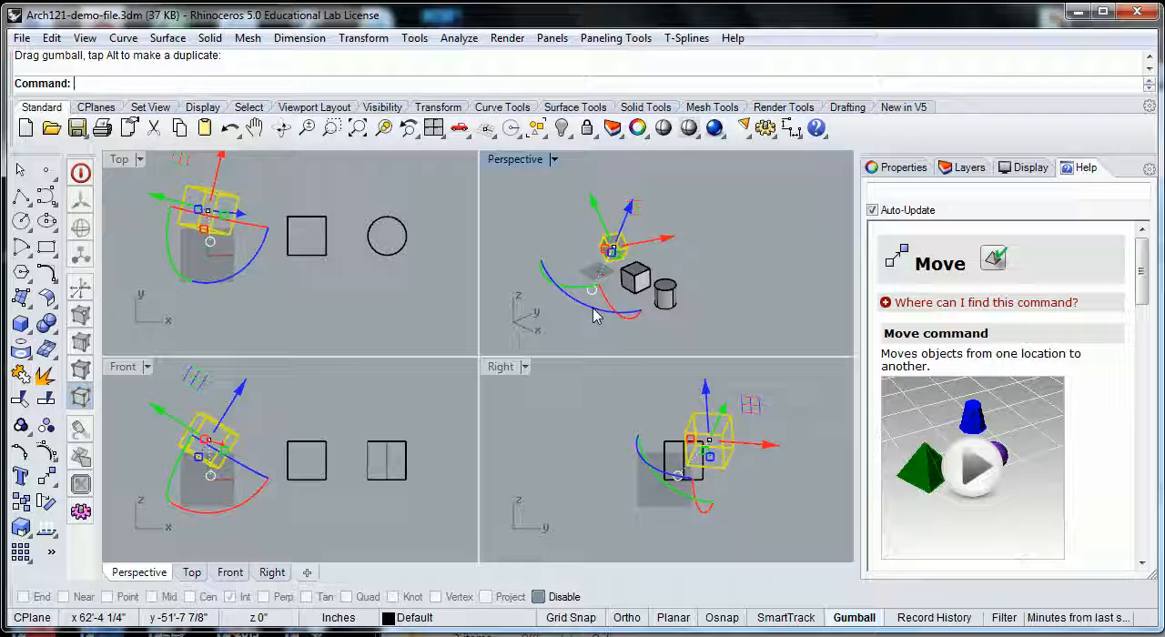
pyautogui.click(593, 314)
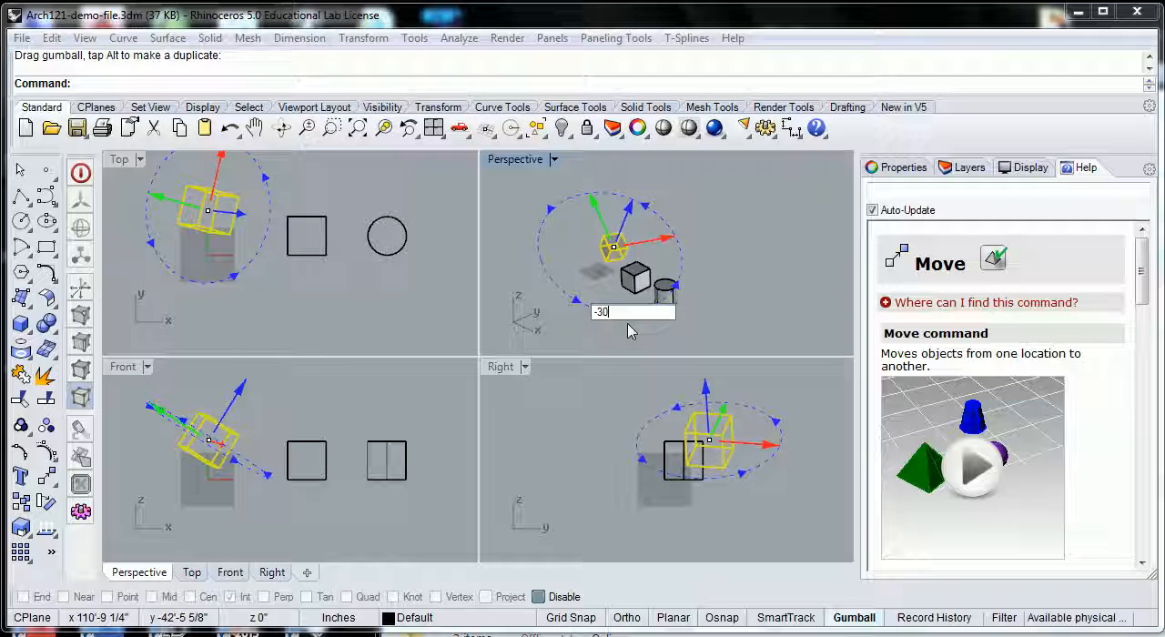
pyautogui.press('Return')
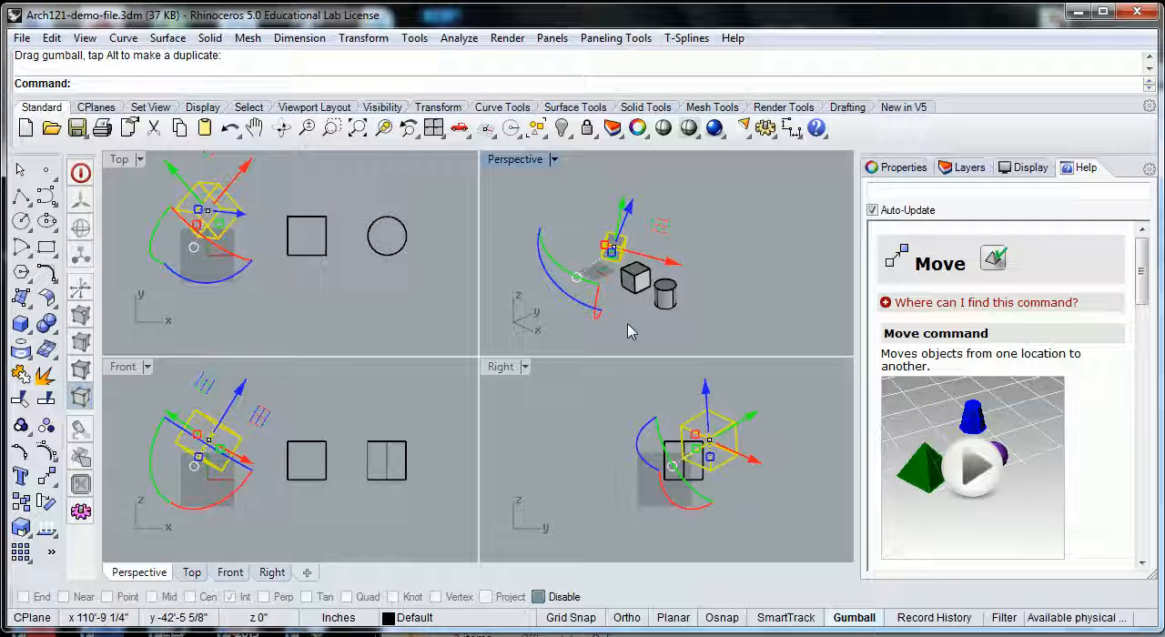
# Step: Deselect the tilted box and examine its orientation beside the other box and the cylinder in the perspective view
pyautogui.click(717, 261)
pyautogui.moveTo(678, 262); pyautogui.dragTo(670, 221, button='right')
pyautogui.scroll(4, 589, 265)
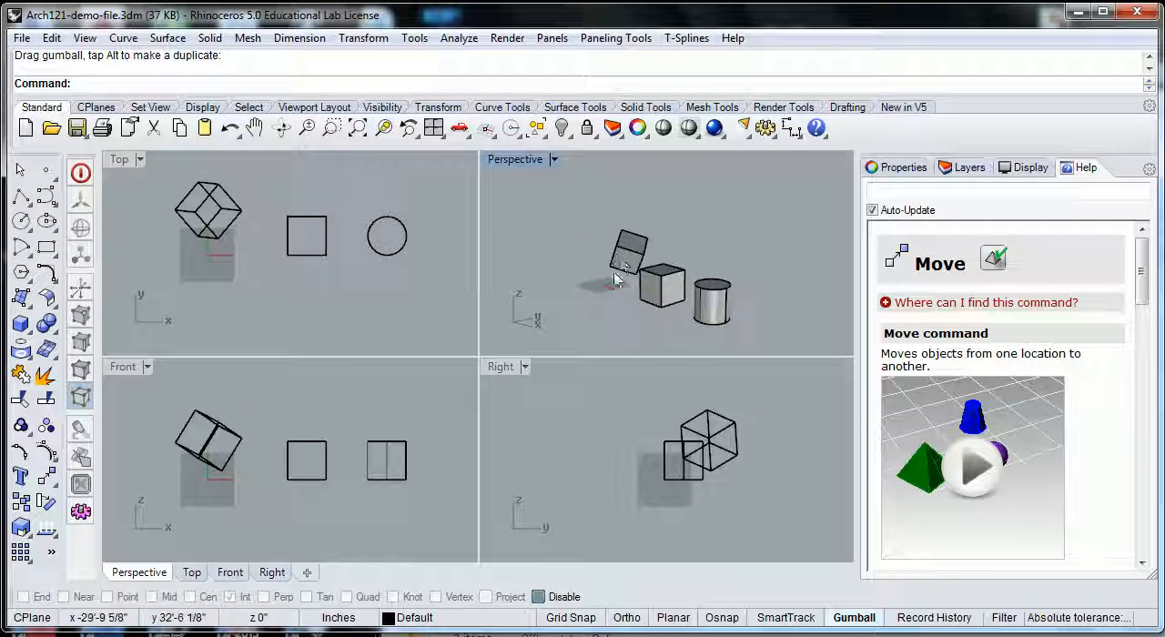
pyautogui.moveTo(625, 263); pyautogui.dragTo(667, 262, button='right')
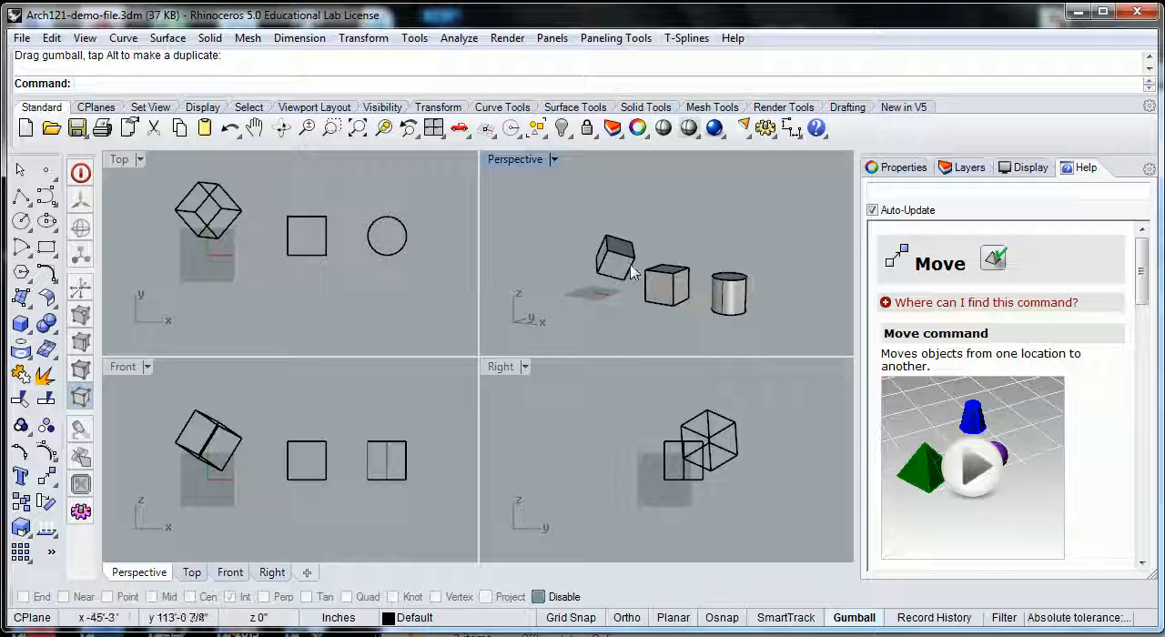
pyautogui.click(632, 273)
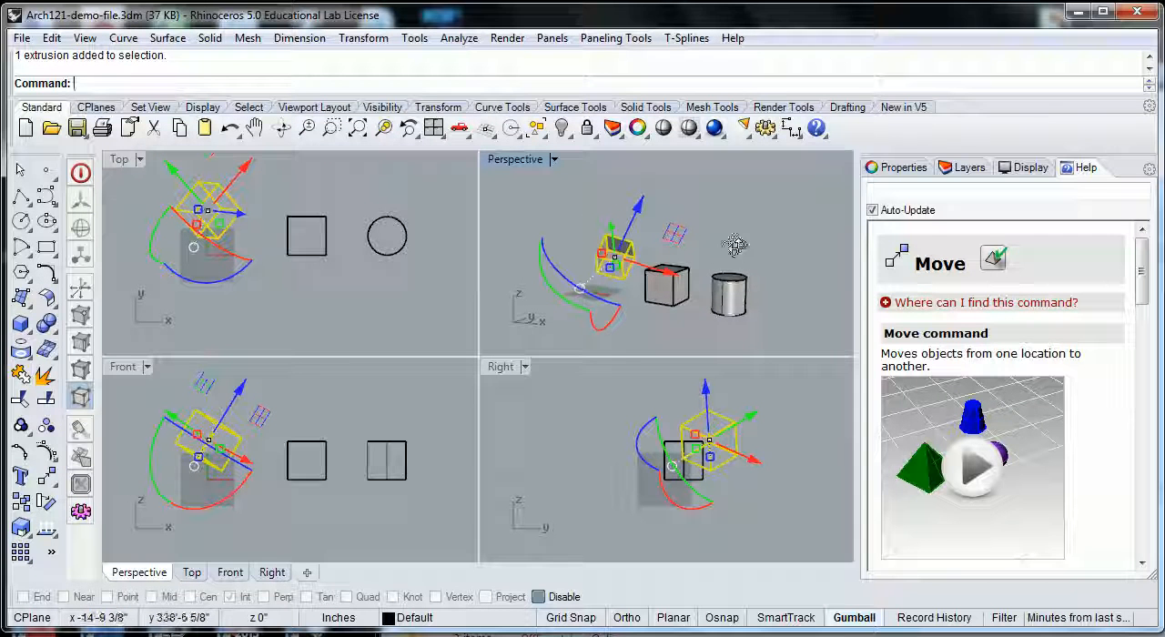
pyautogui.moveTo(736, 249); pyautogui.dragTo(706, 279, button='right')
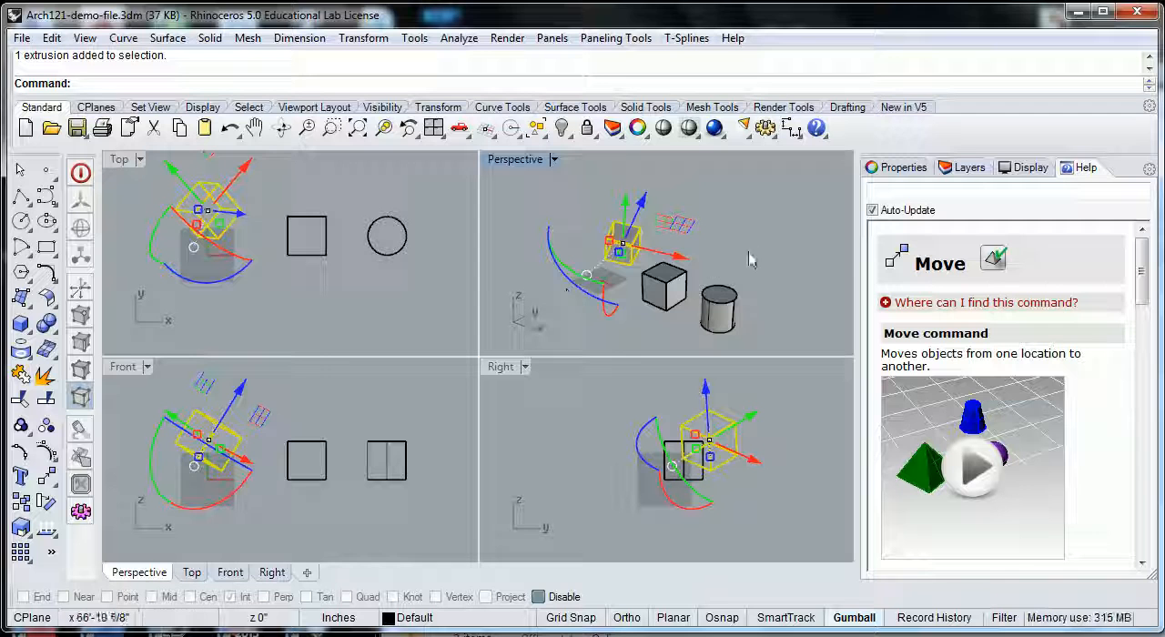
pyautogui.press('Escape')
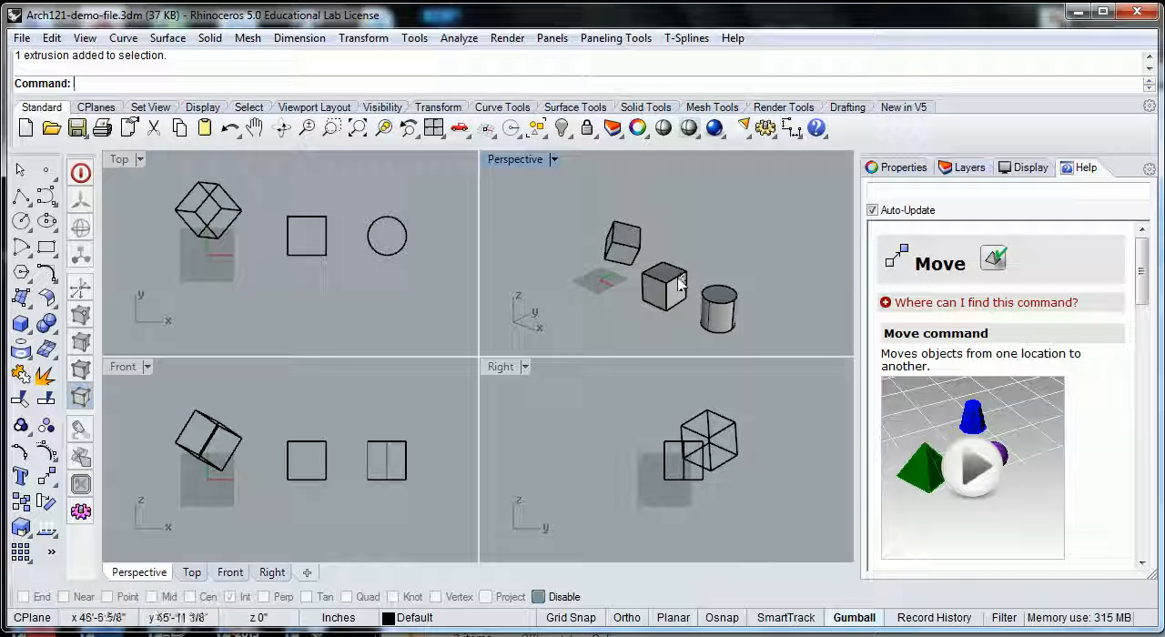